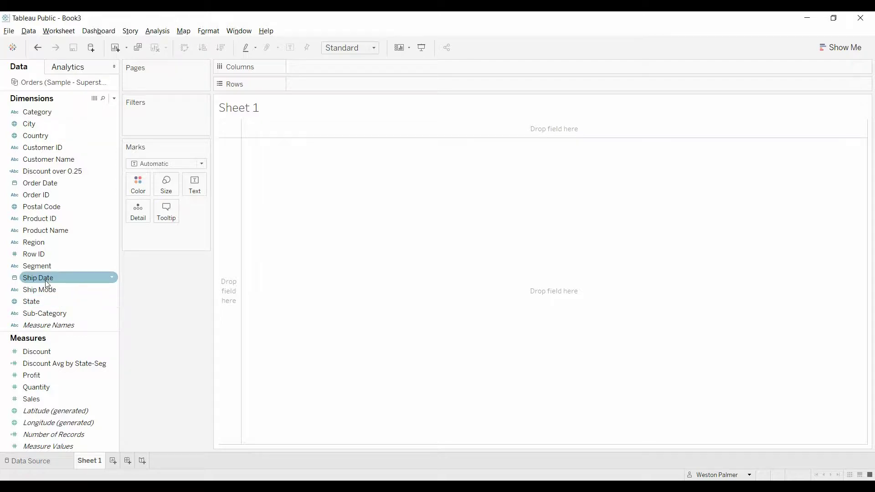
Build a bar chart with Segment on Rows and Sales on Columns
drag(43, 268, 306, 88)
drag(54, 403, 369, 69)
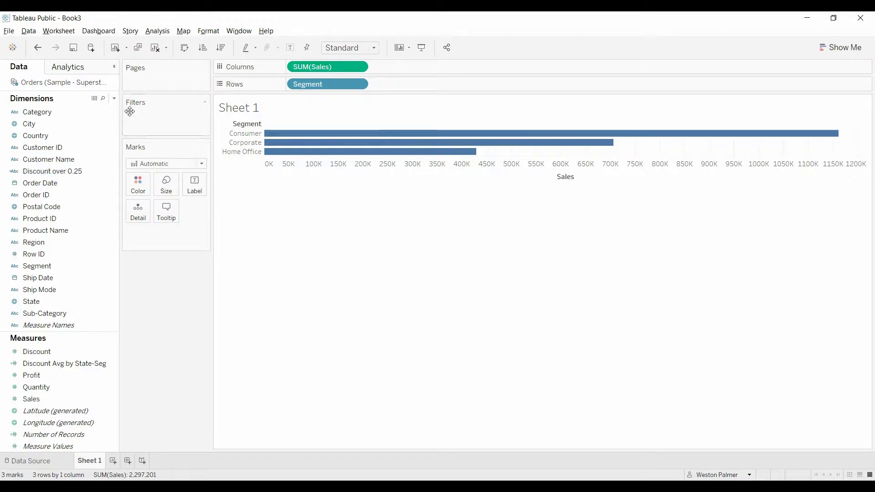
Start a new calculated field named Neg Index
click(115, 99)
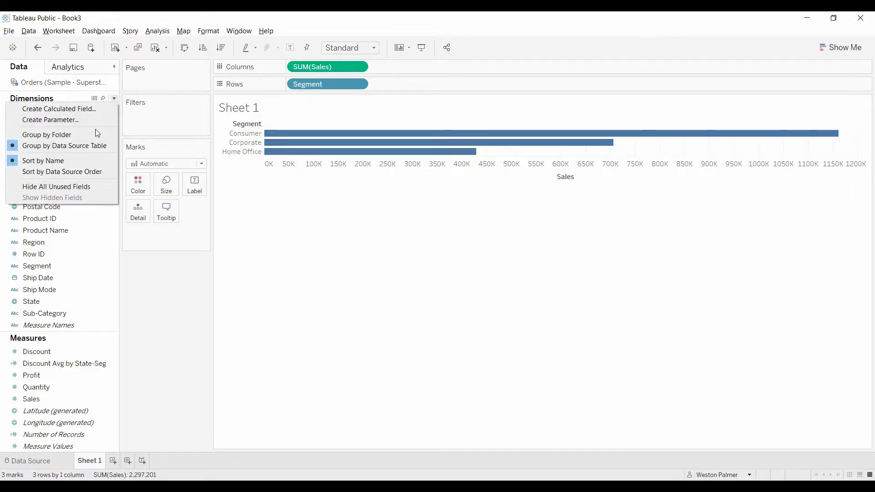
click(80, 113)
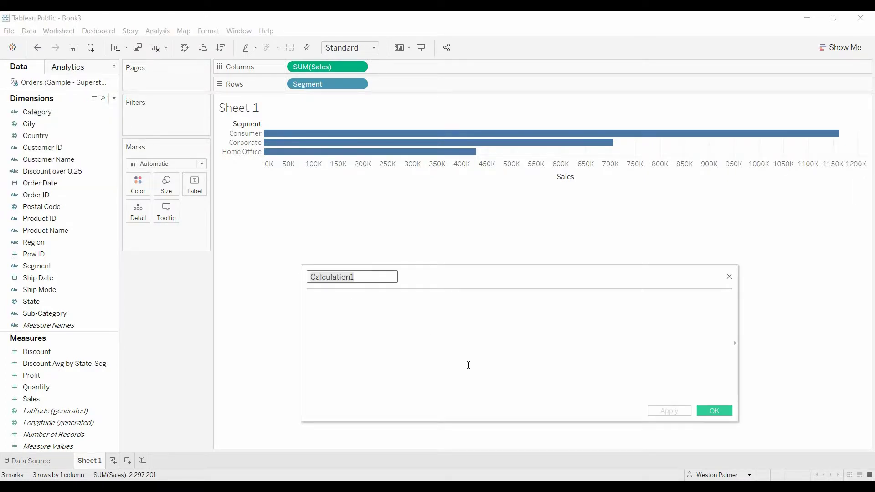
text(Neg Index)
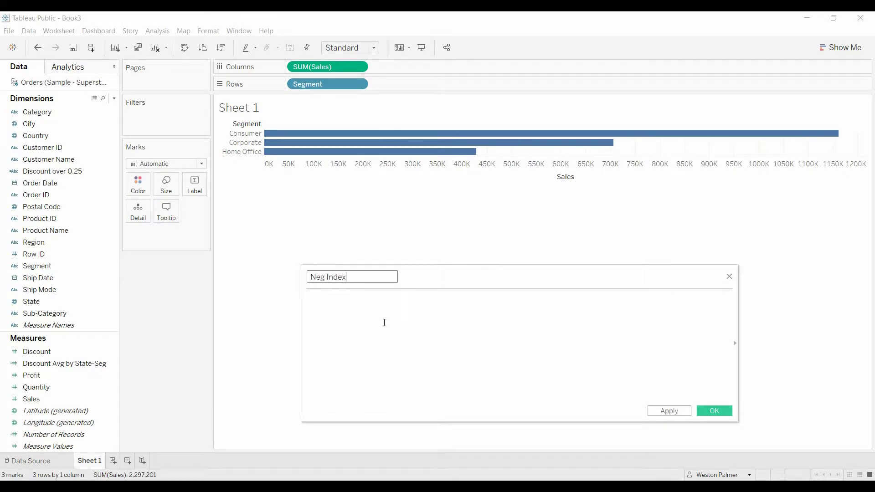
Enter the formula -index() for the Neg Index calculation and save the field
click(384, 323)
text(-)
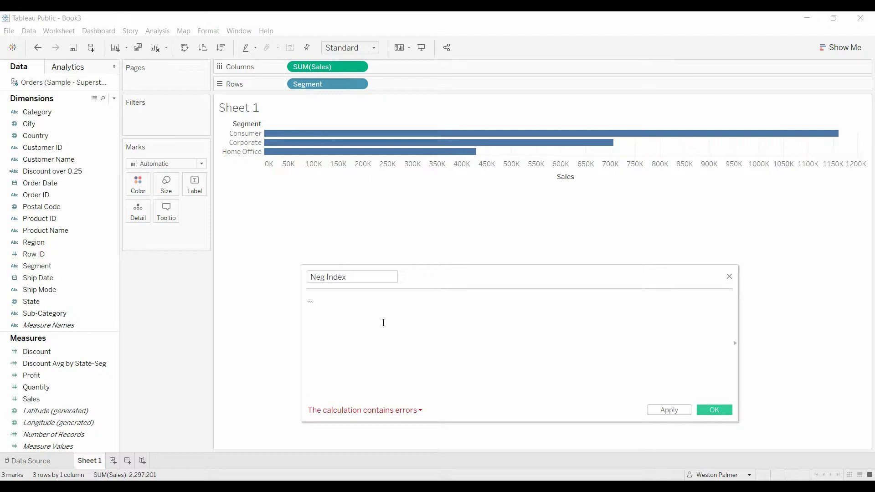
text(index)
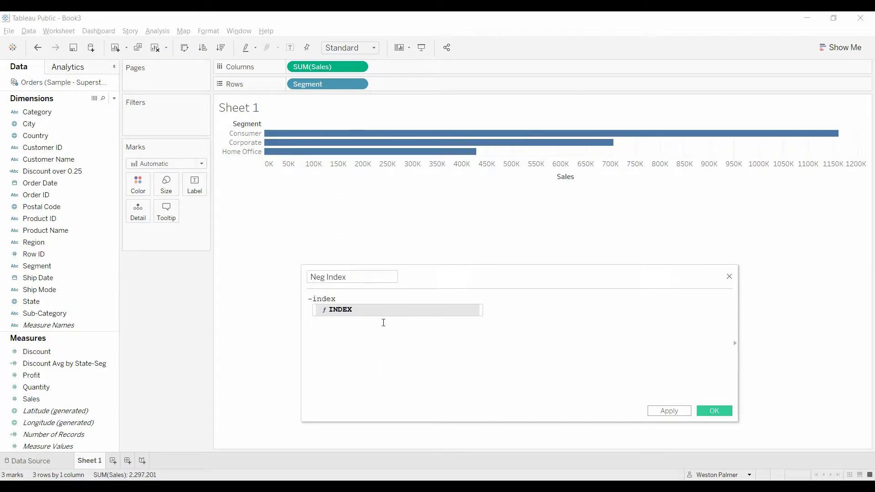
scroll(384, 323, up, 3)
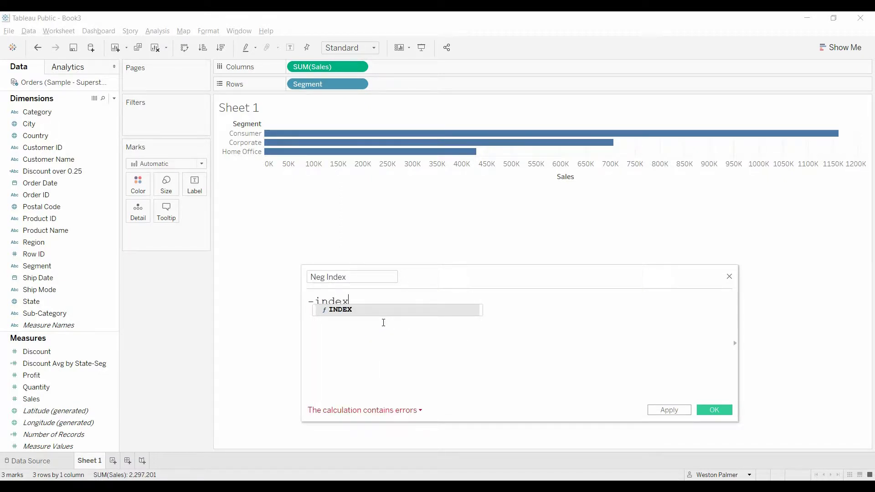
click(382, 336)
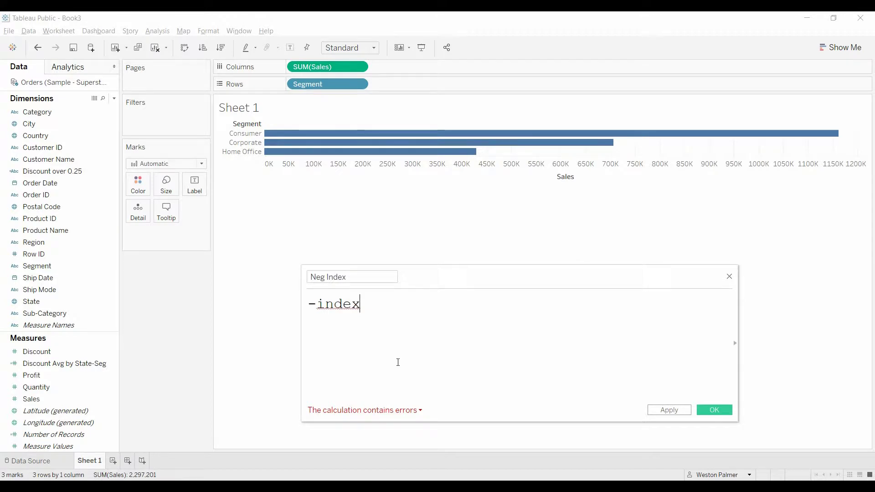
text((0)
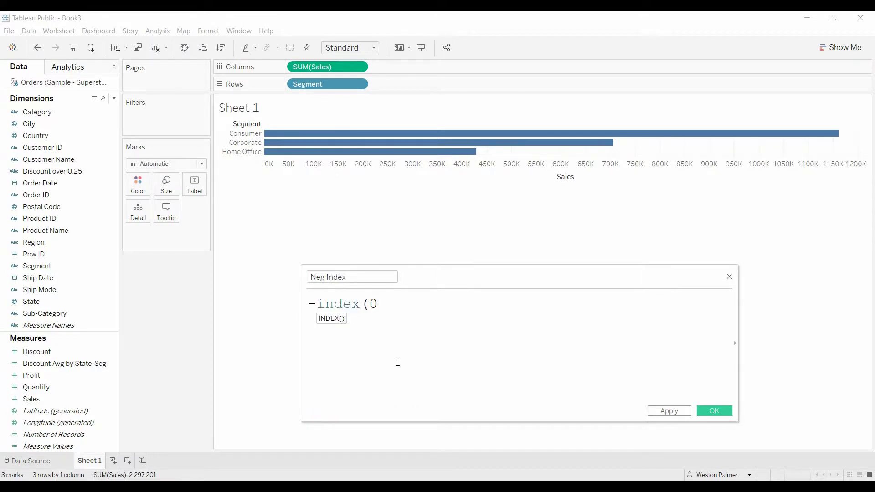
key(BackSpace)
text())
click(390, 359)
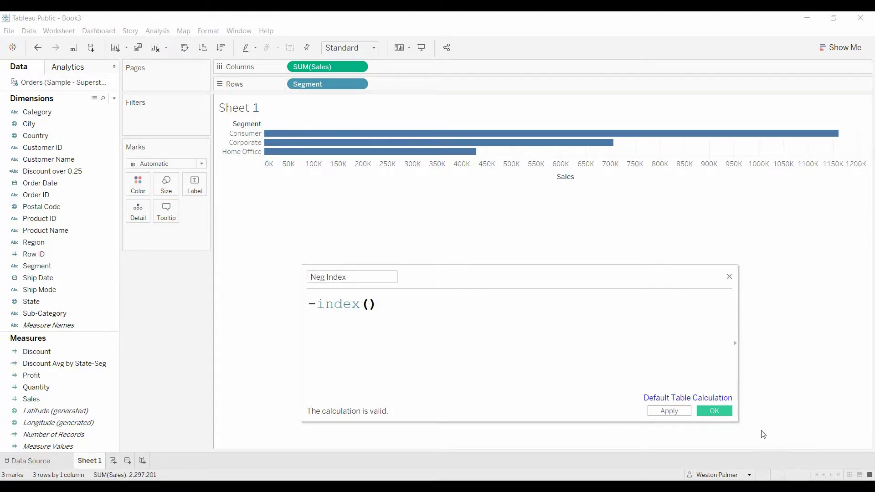
mouse_move(271, 153)
click(715, 411)
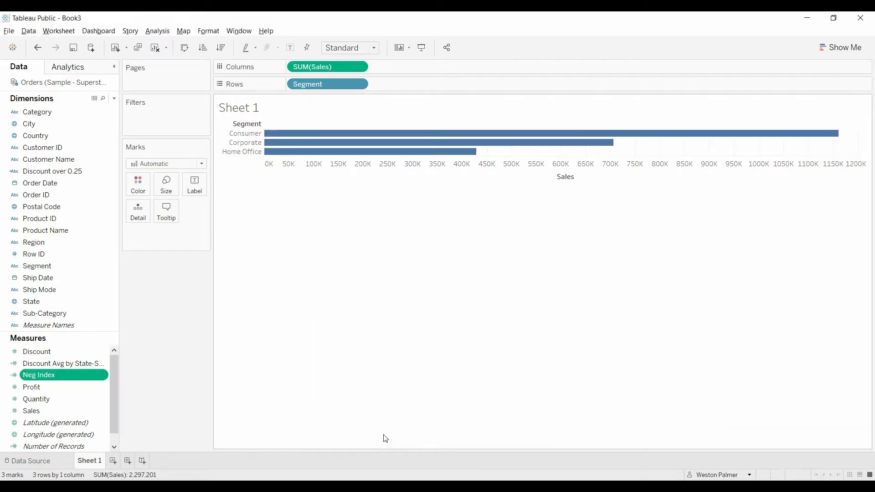
Add Neg Index to Columns beside Sales and put State on Detail for the Neg Index marks only
drag(36, 377, 428, 72)
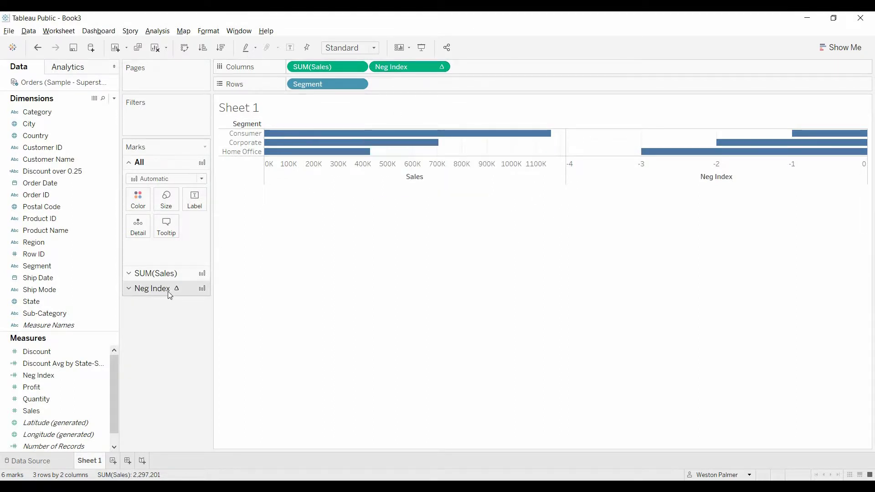
click(130, 290)
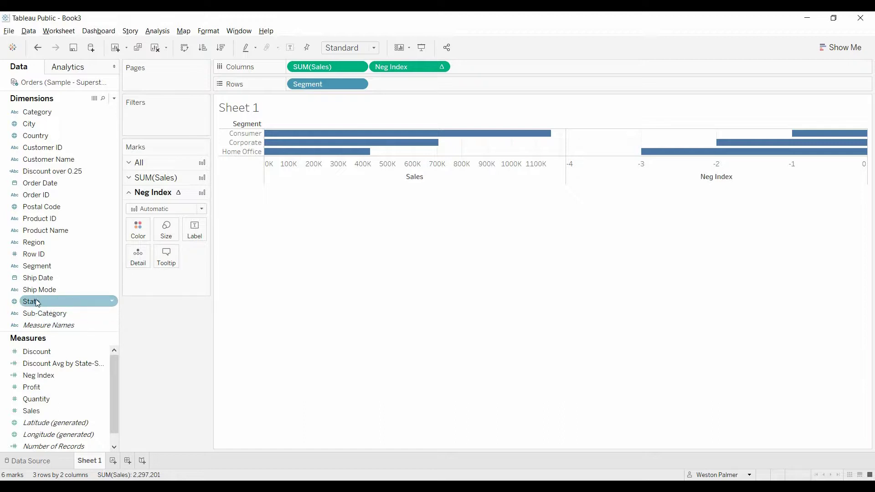
drag(38, 303, 137, 264)
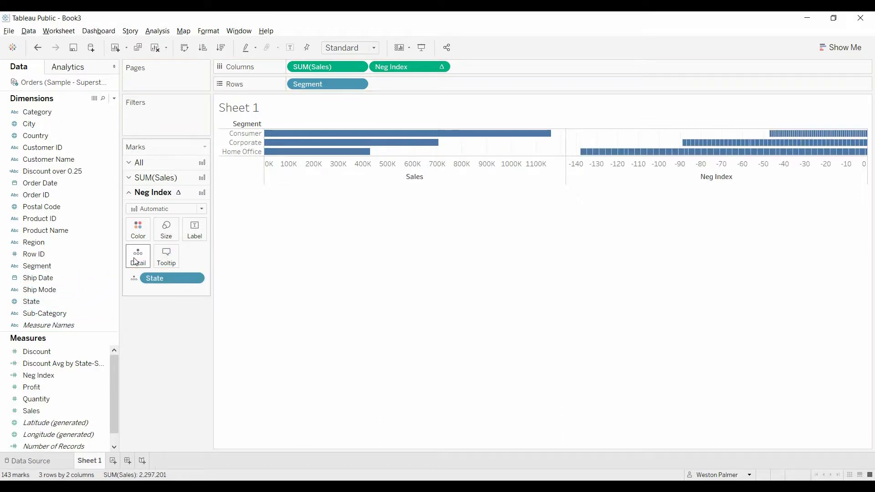
Set the Neg Index table calculation on Columns to compute using State
click(441, 66)
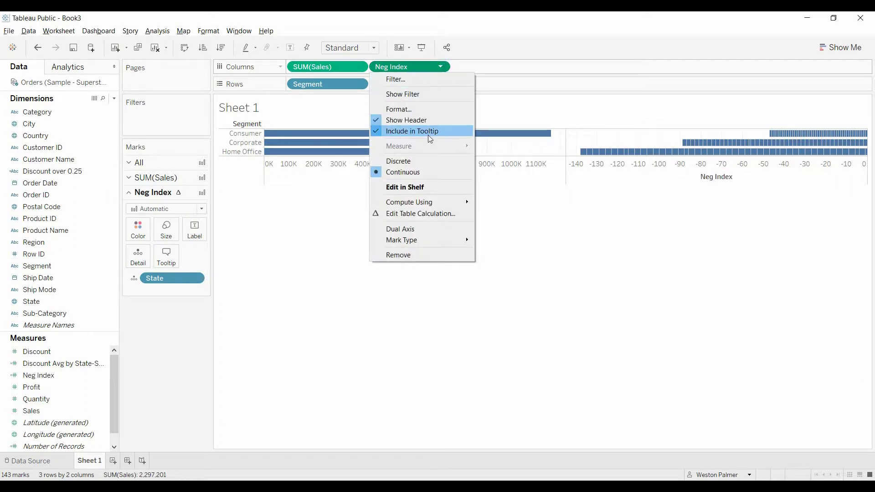
mouse_move(433, 203)
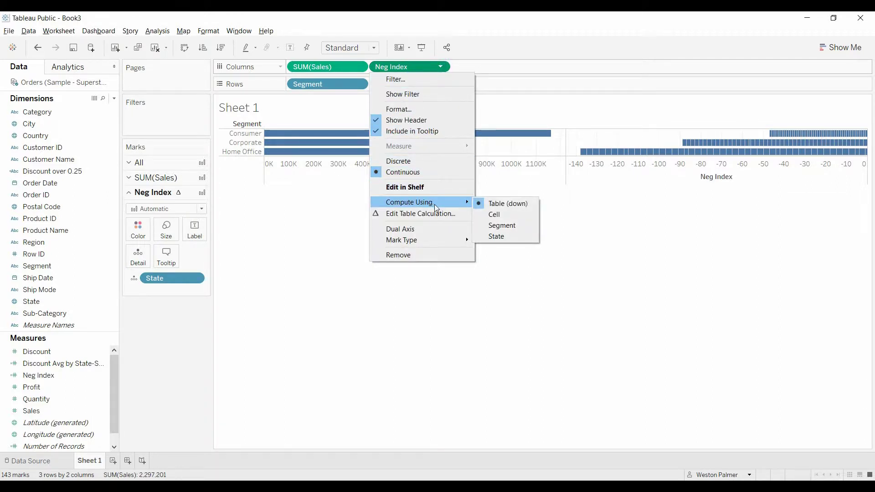
click(512, 234)
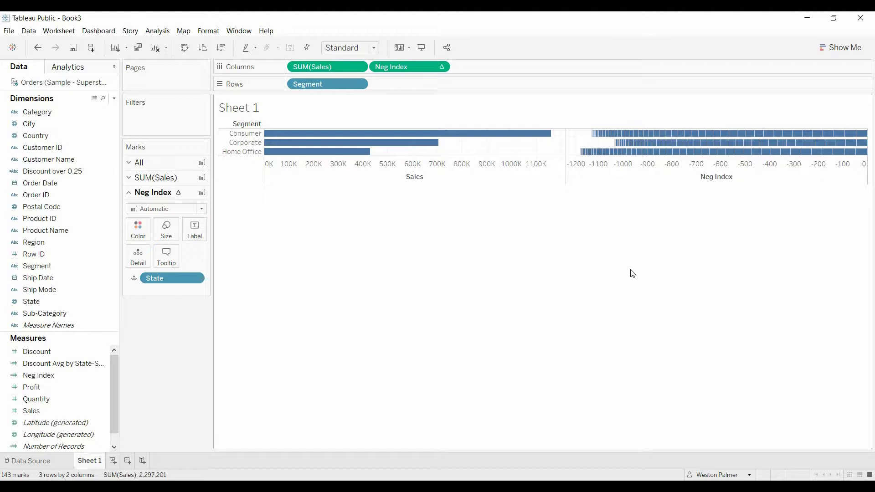
Change the Neg Index marks to the Shape type with a filled circle
click(202, 210)
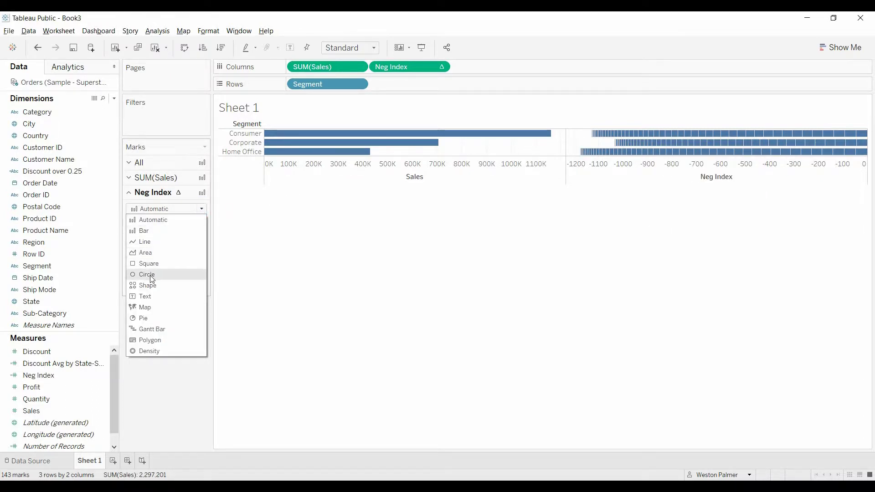
click(154, 286)
click(196, 255)
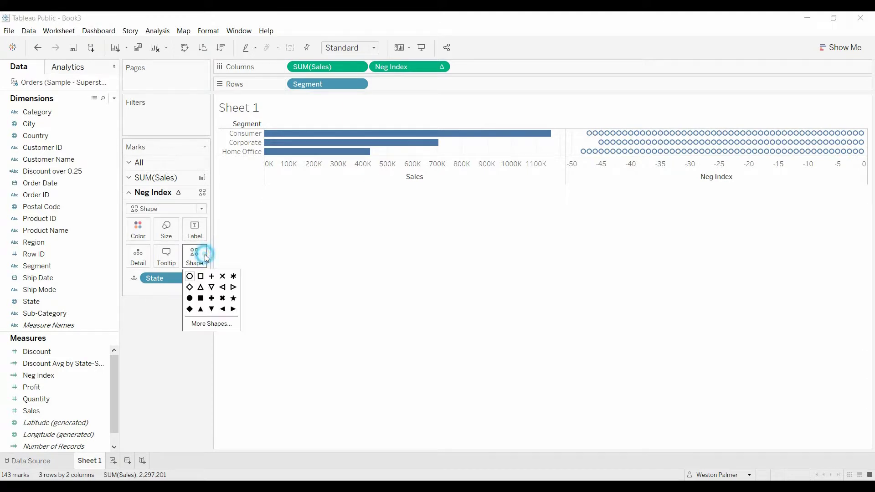
click(189, 298)
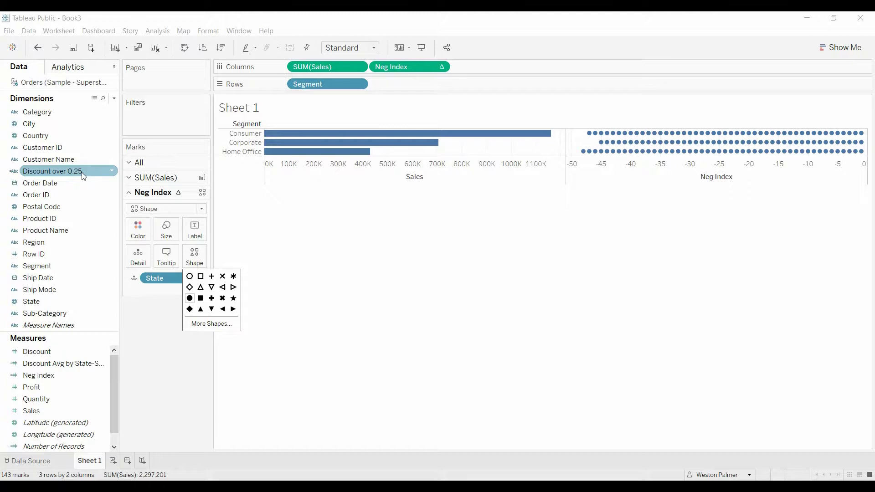
click(82, 173)
Color the Neg Index marks by Discount over 0.25 and inspect the details of individual dots
drag(84, 177, 148, 234)
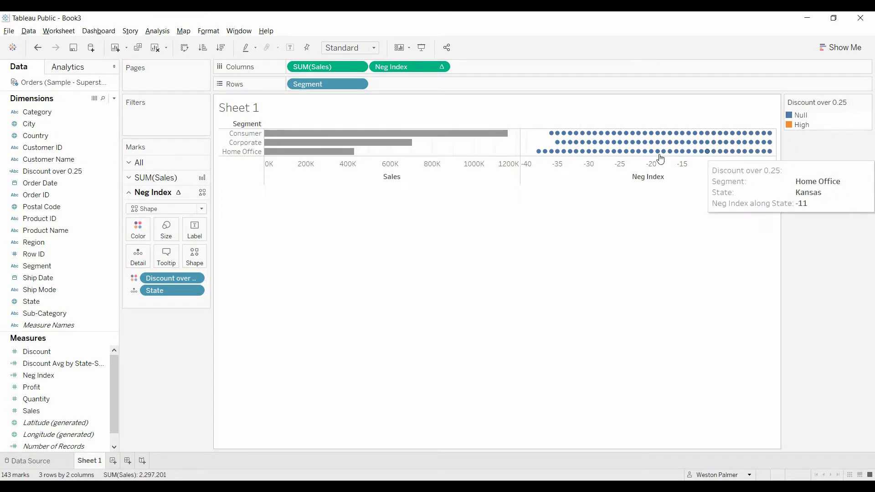
mouse_move(771, 145)
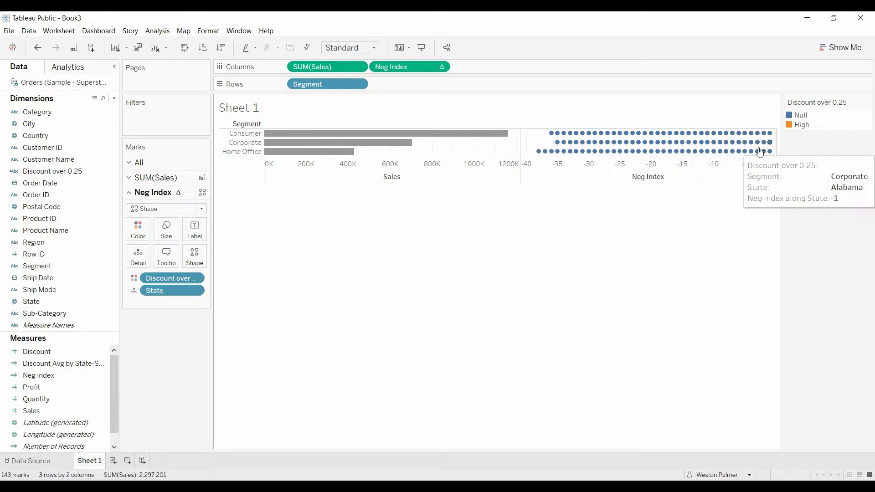
mouse_move(589, 153)
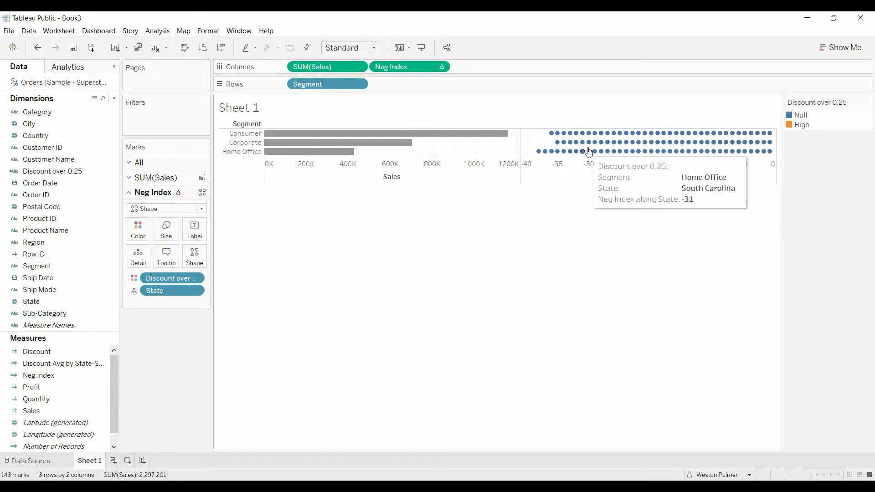
Try excluding the Null value of Discount over 0.25 from the view, and undo the exclusion
right_click(804, 117)
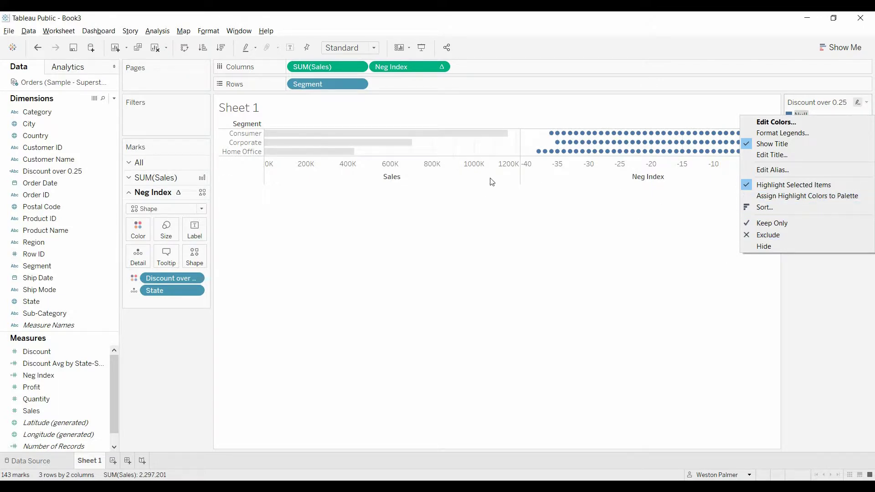
click(770, 235)
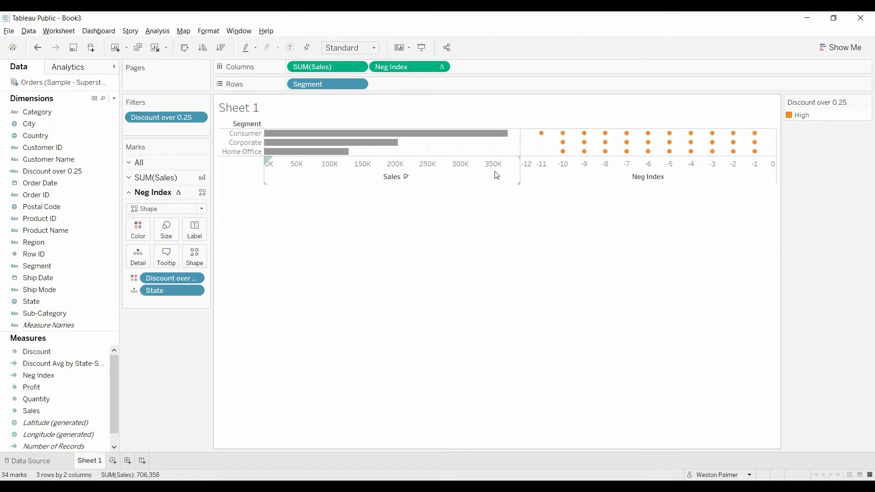
click(38, 47)
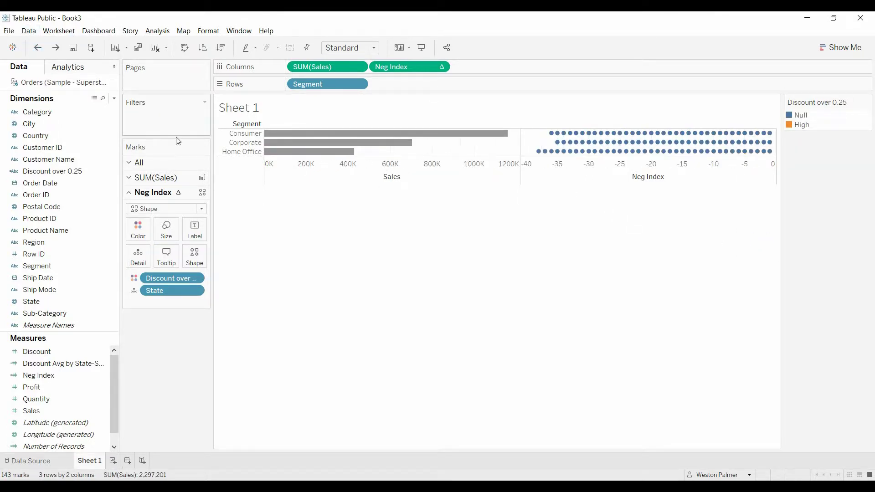
right_click(802, 115)
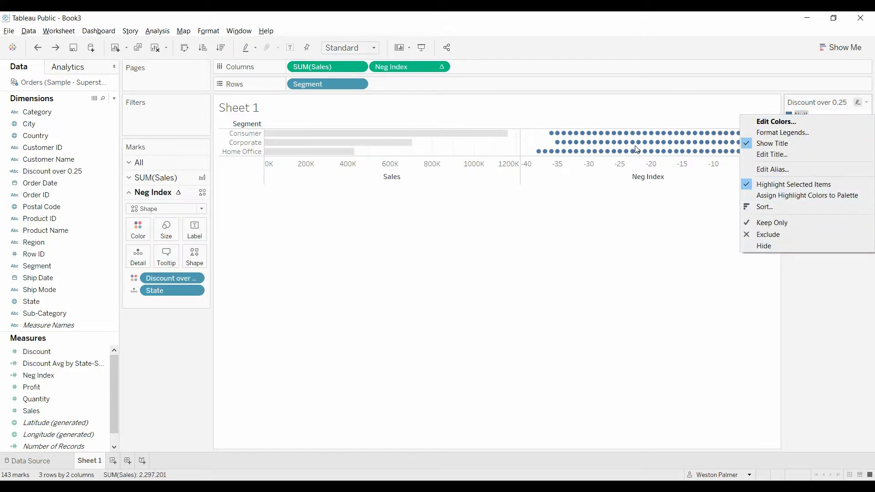
click(606, 252)
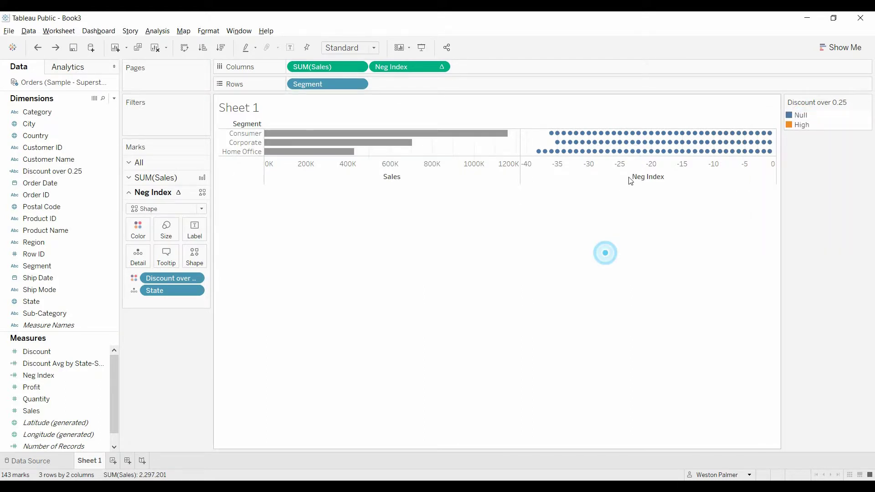
right_click(632, 144)
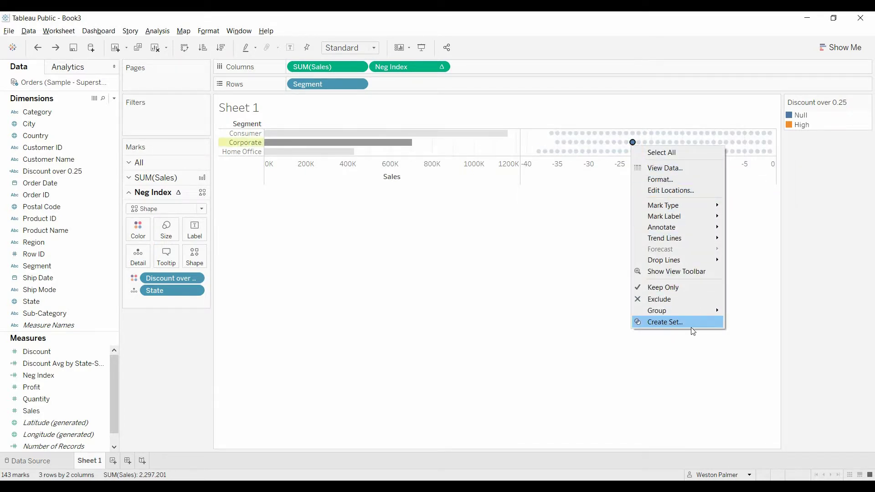
click(767, 293)
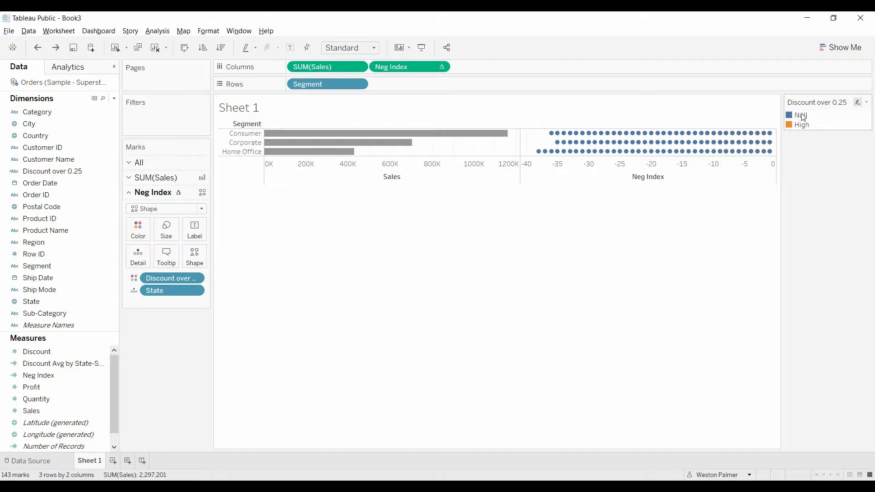
Hide the Null value of Discount over 0.25 and make Neg Index a dual axis with Sales
right_click(803, 117)
click(789, 247)
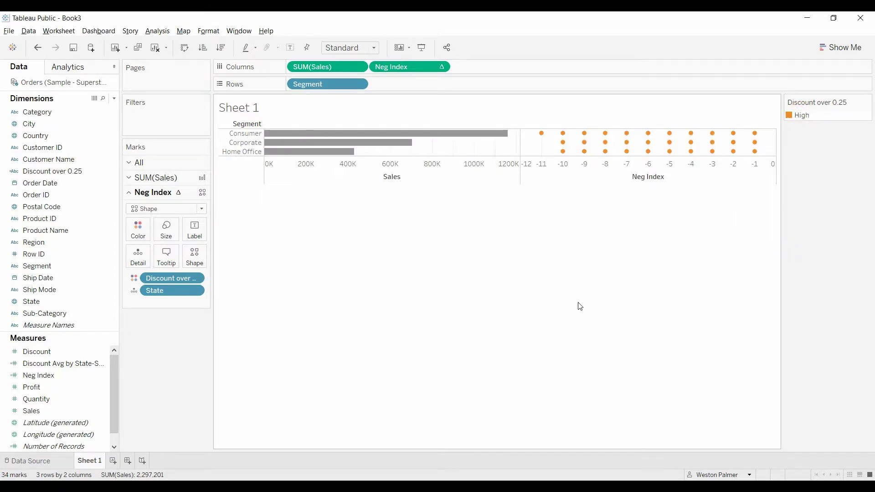
right_click(645, 184)
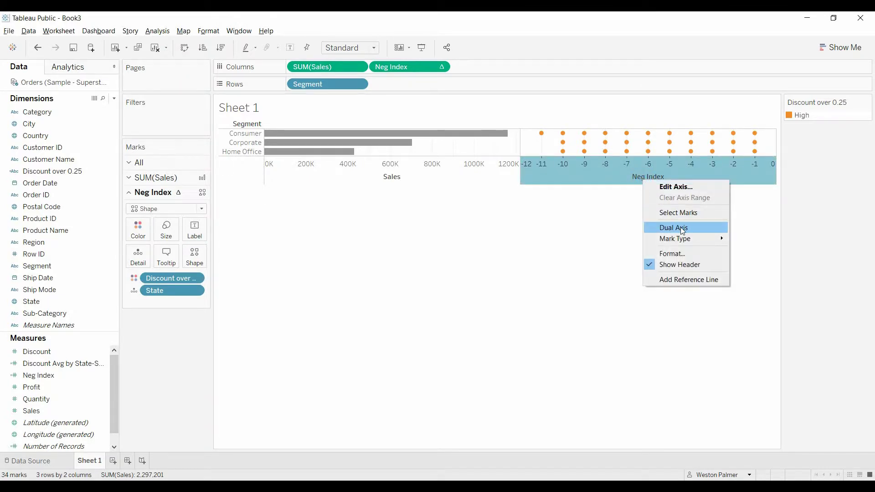
click(674, 227)
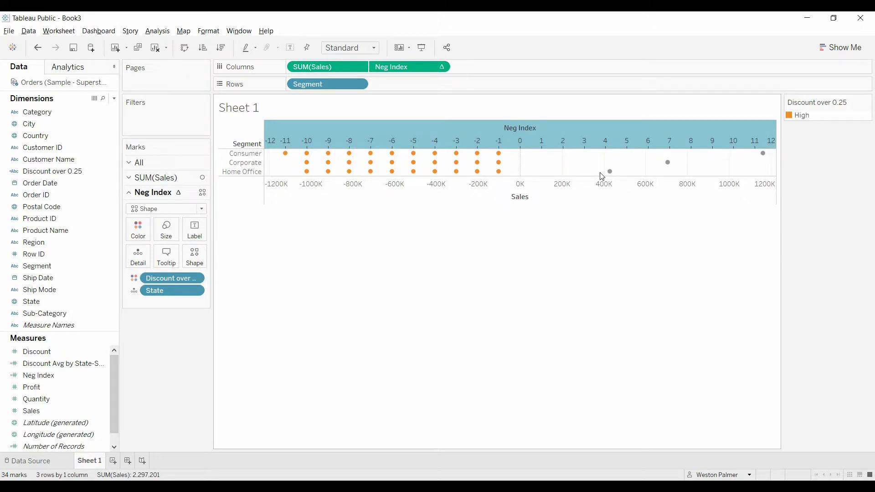
Change the SUM(Sales) marks to the Bar type
click(130, 177)
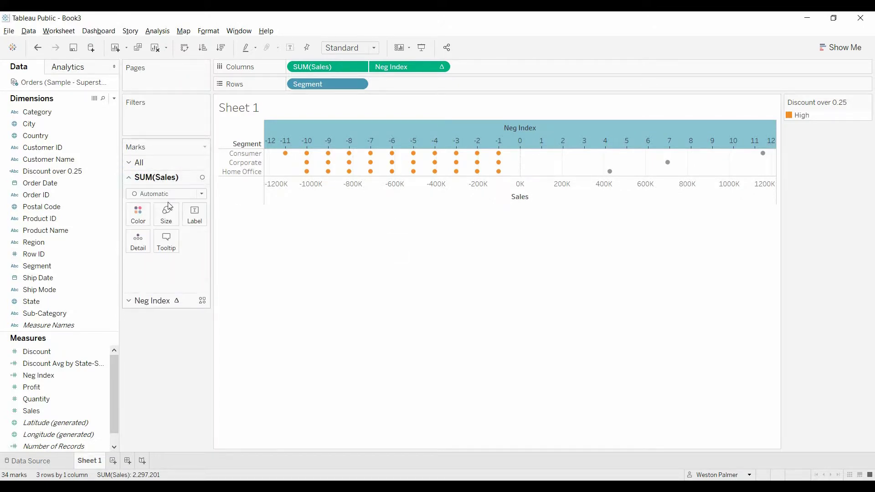
click(201, 194)
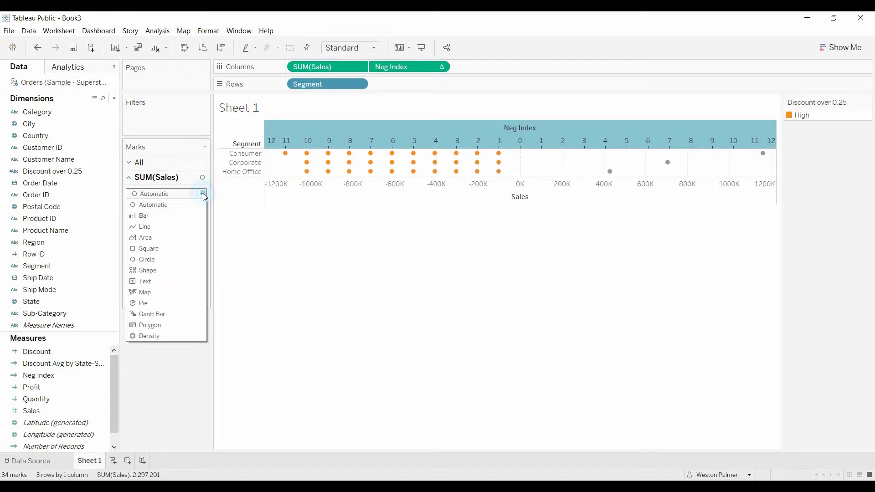
click(174, 217)
click(734, 291)
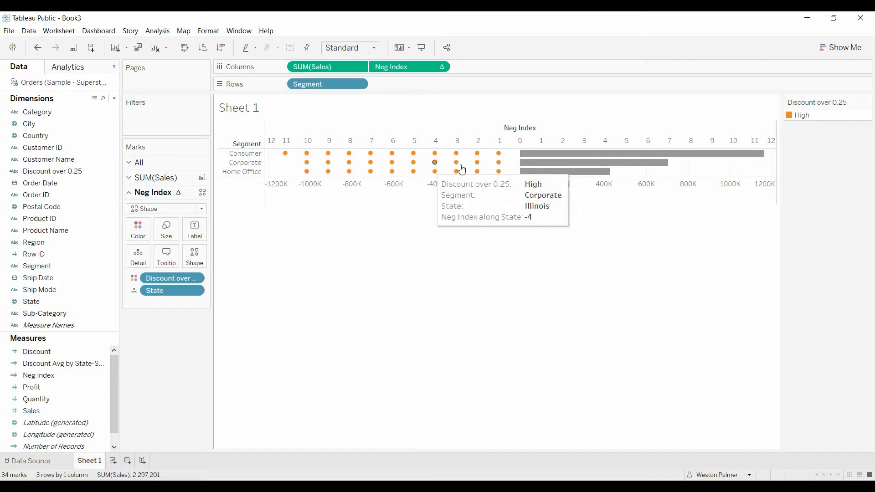
mouse_move(522, 171)
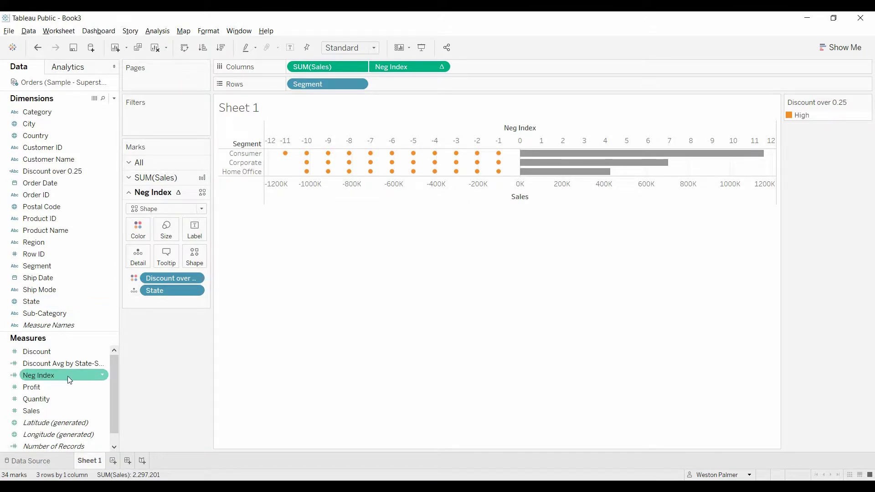
Synchronize the Neg Index axis with the Sales axis
right_click(534, 141)
click(578, 203)
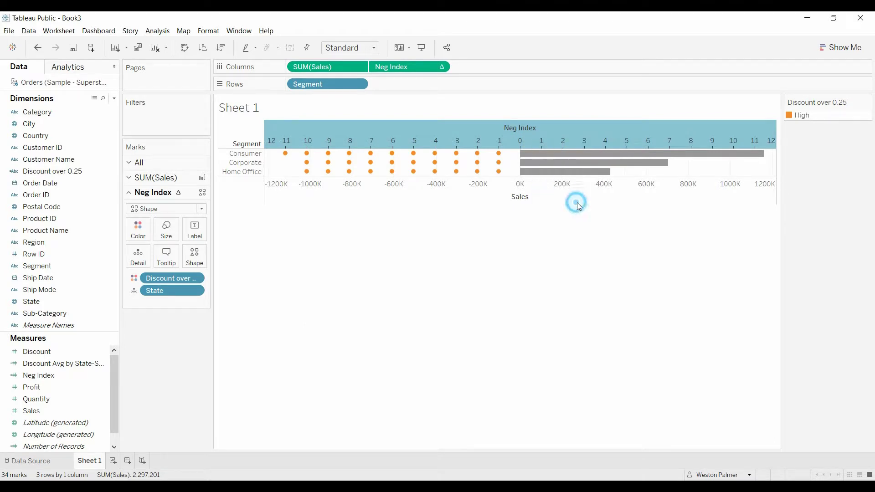
mouse_move(291, 173)
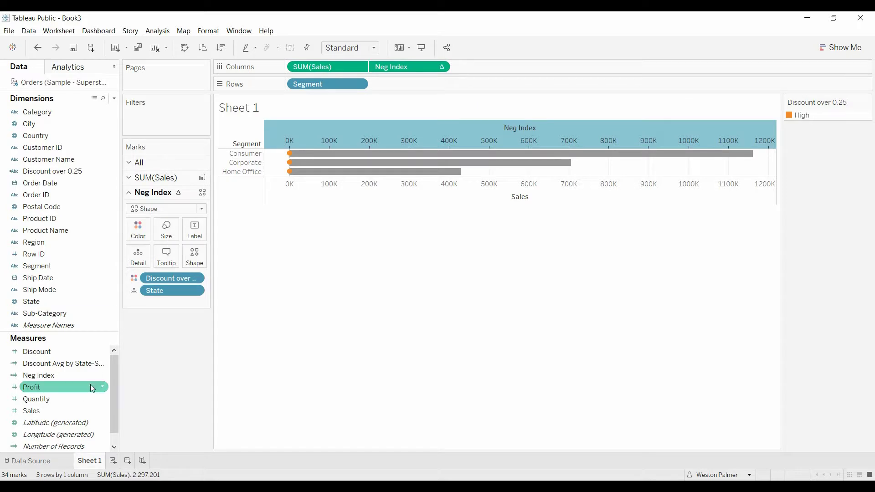
Edit the Neg Index calculation to -index()*10000 and apply it to the chart
click(104, 378)
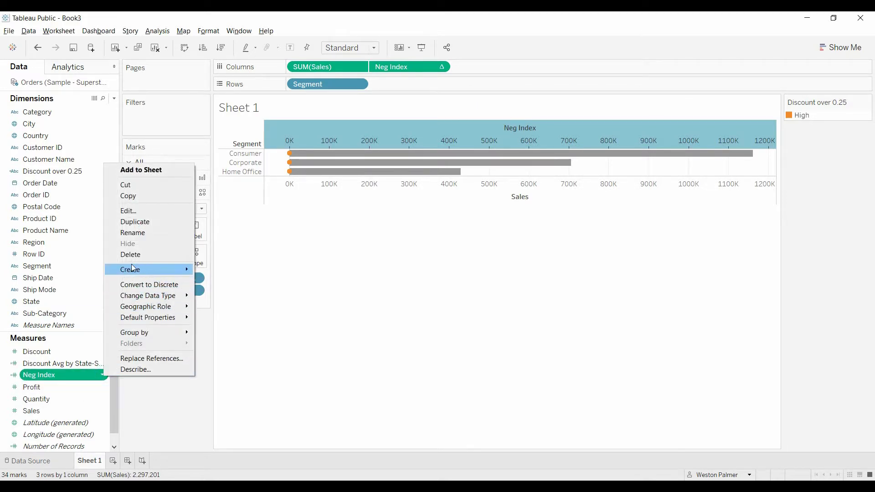
click(132, 212)
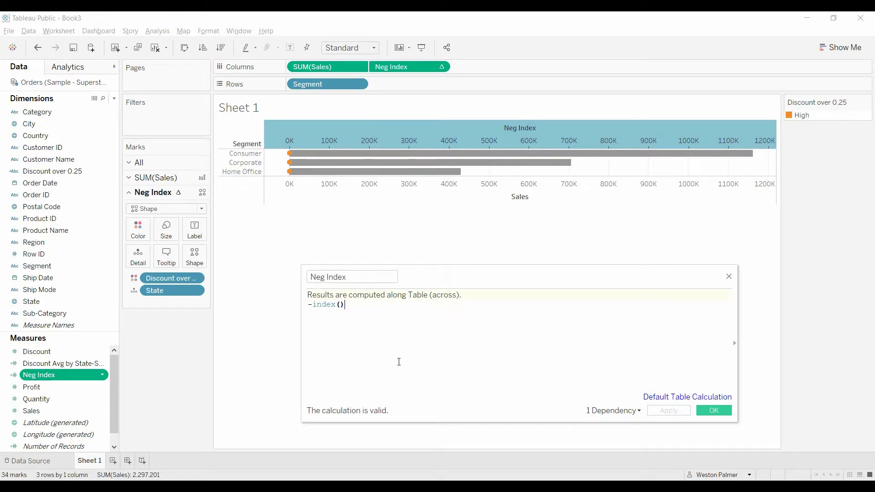
text(*)
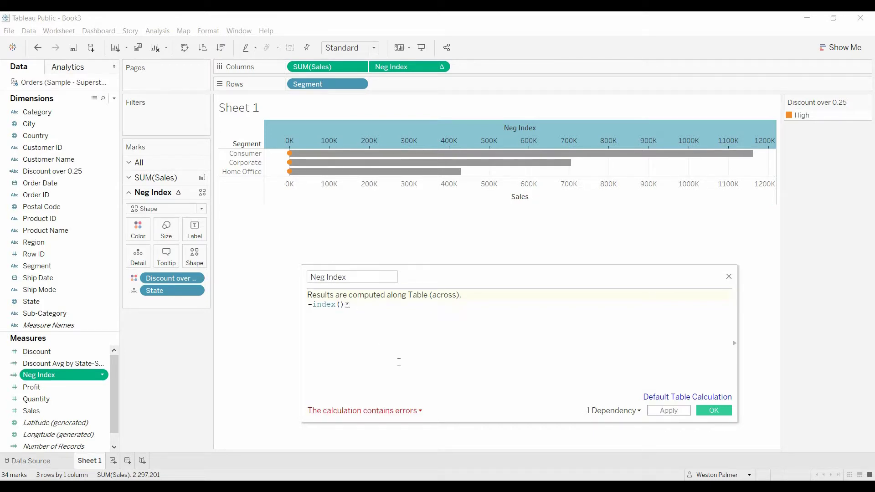
text(10000)
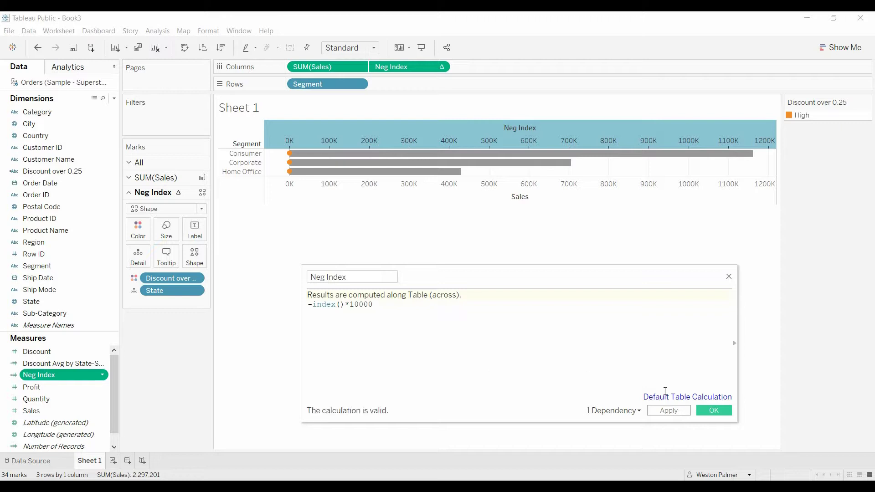
scroll(524, 368, up, 4)
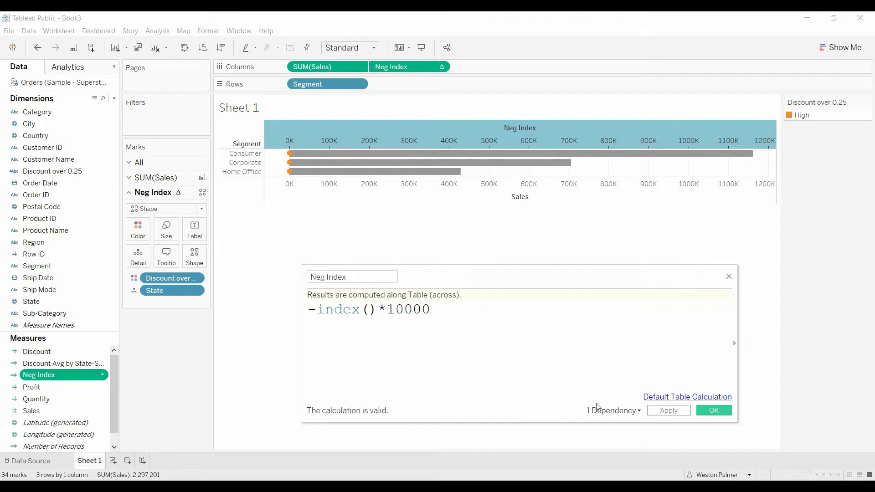
click(668, 410)
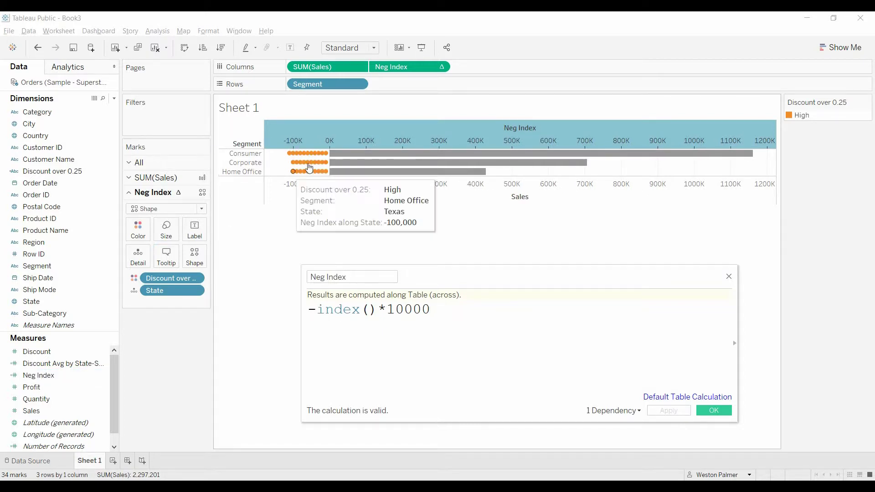
Try a multiplier of 12000 in the Neg Index calculation and apply it
drag(395, 313, 406, 314)
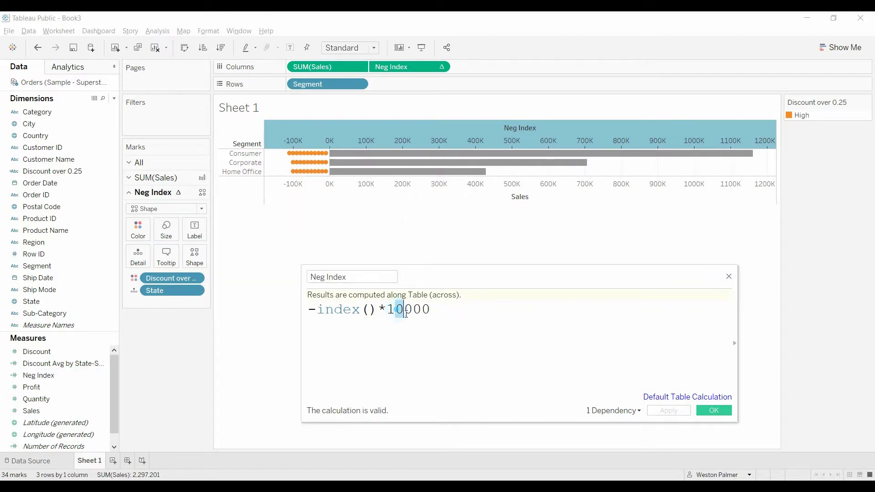
text(2)
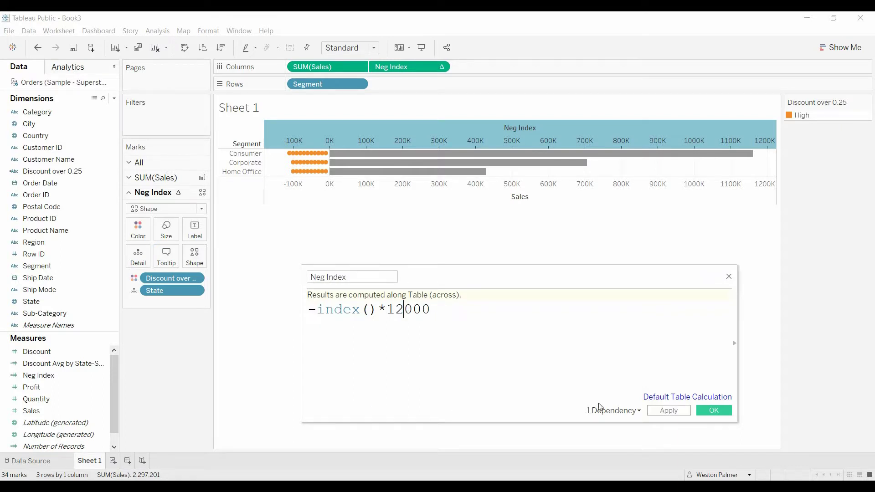
click(669, 412)
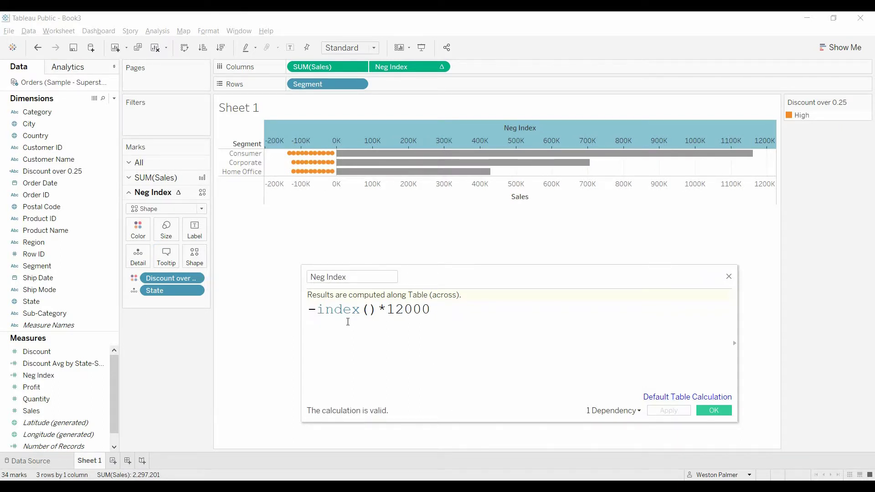
Set the Neg Index calculation to -index()*14000, save it and check the dot spacing
drag(395, 313, 406, 313)
text(4)
click(676, 412)
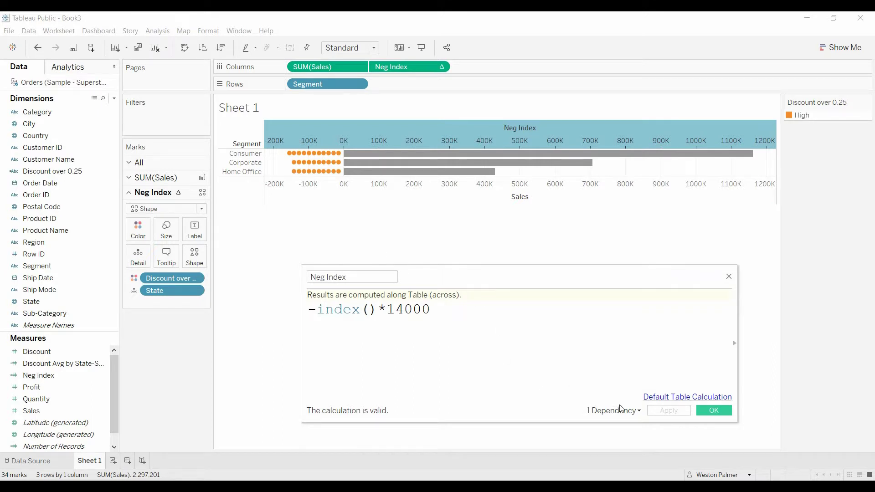
click(716, 410)
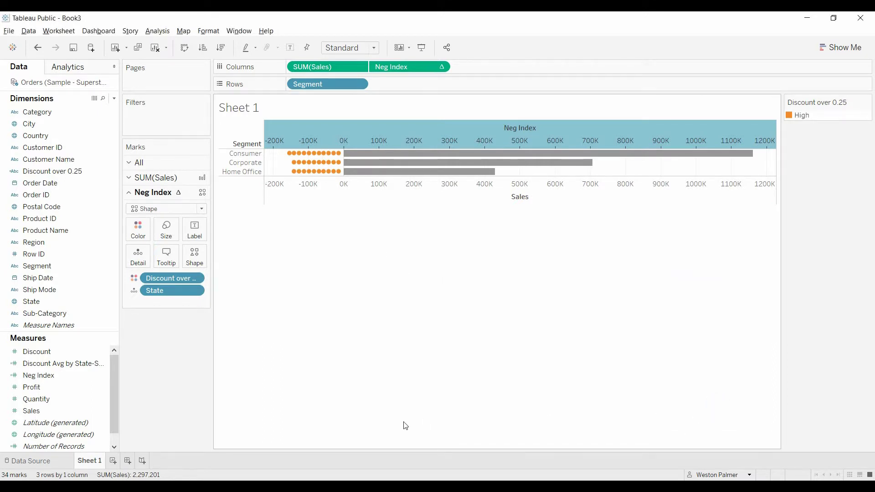
click(373, 346)
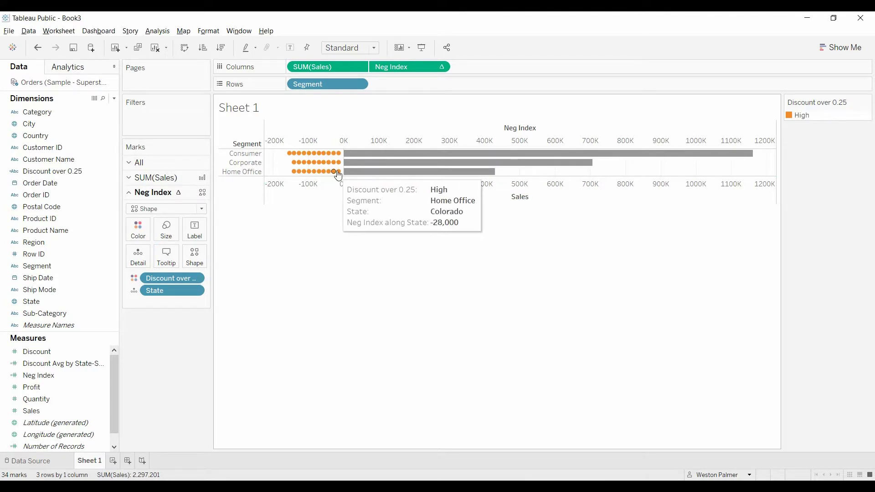
mouse_move(318, 177)
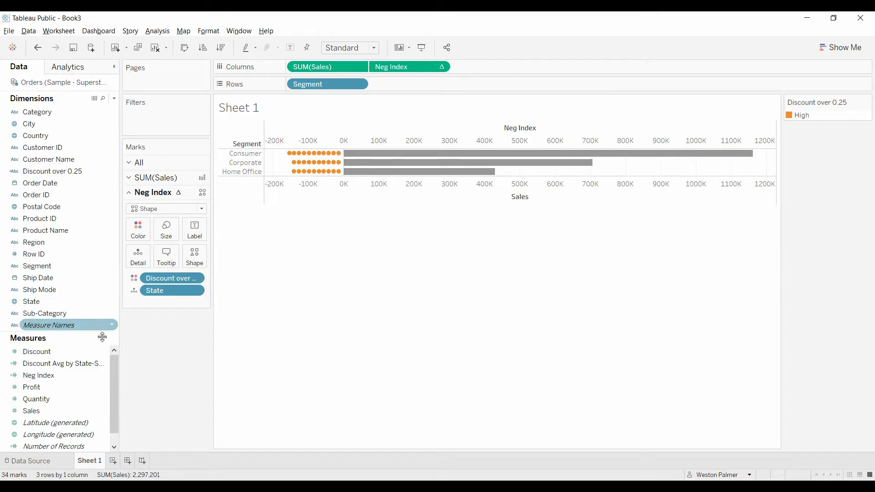
Add Discount Avg by State-Seg to the tooltip of the Neg Index dots, aggregated as an average
drag(58, 363, 170, 261)
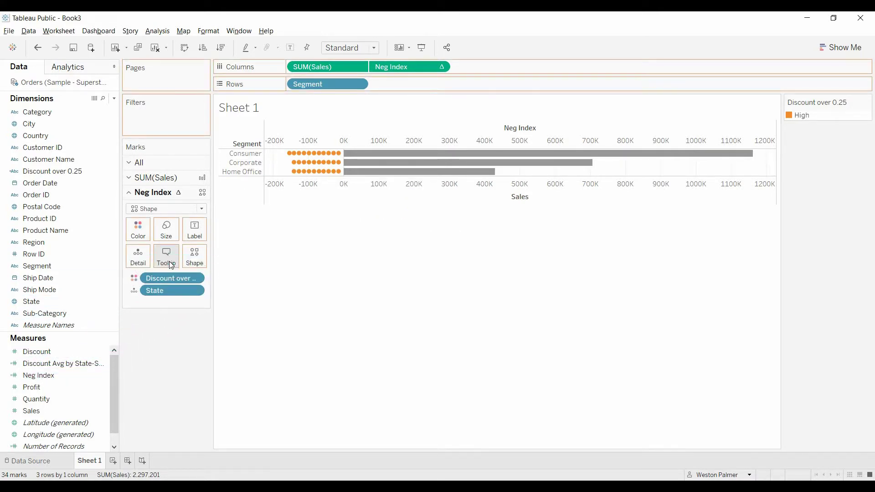
click(196, 303)
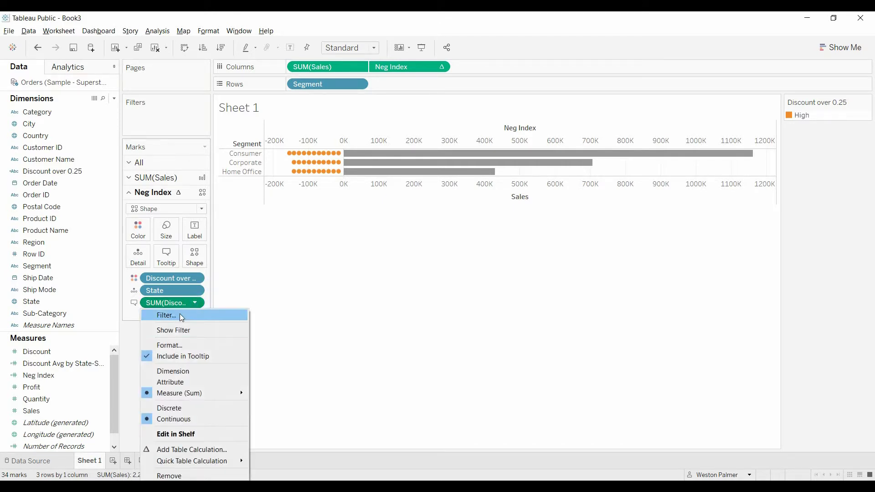
mouse_move(215, 394)
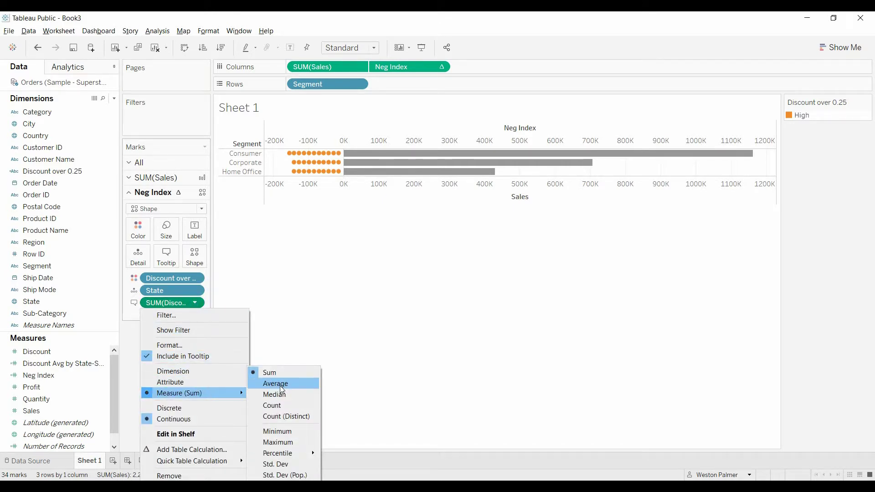
click(277, 384)
mouse_move(335, 175)
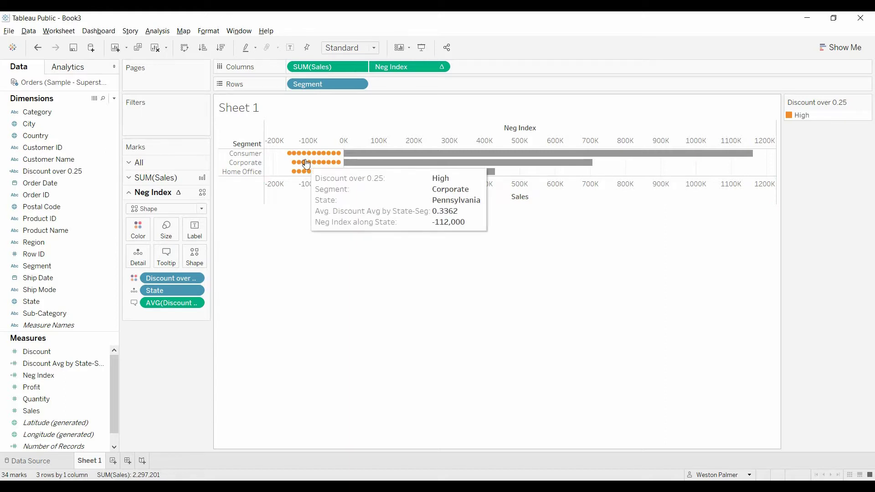
Hide the header of the Neg Index axis
right_click(355, 142)
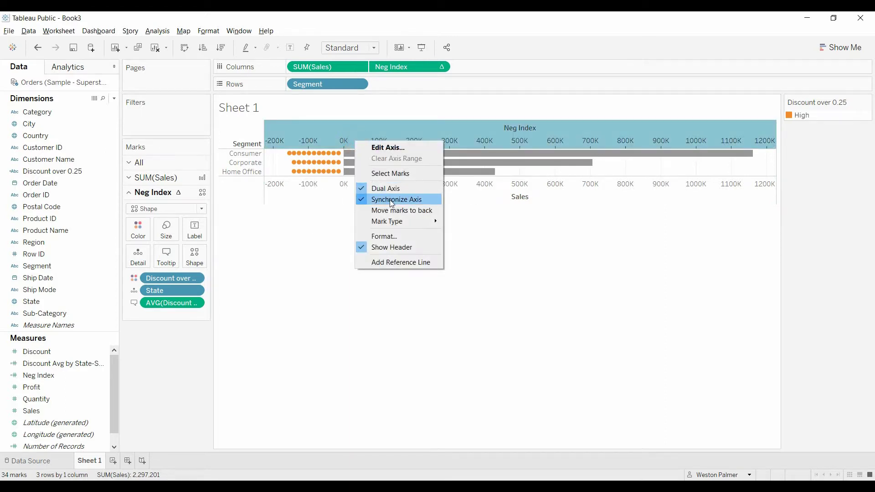
click(393, 247)
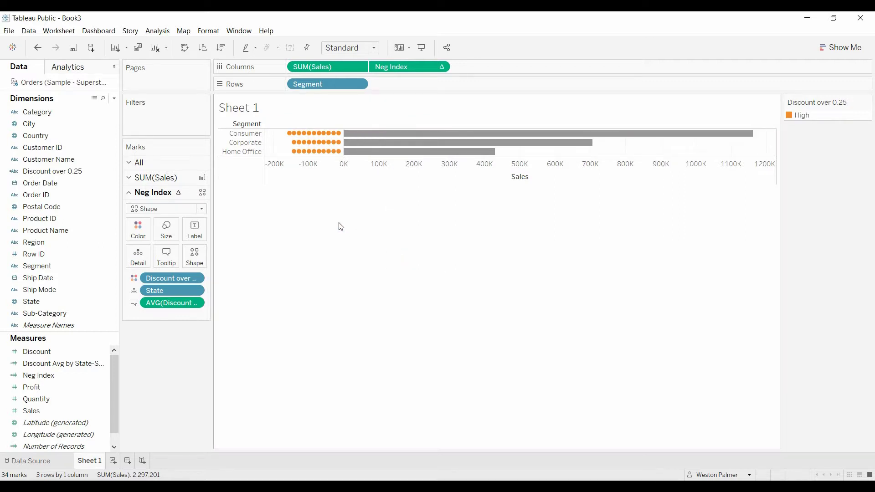
click(339, 249)
Hide the Sales axis header and label the bars with SUM(Sales)
right_click(392, 165)
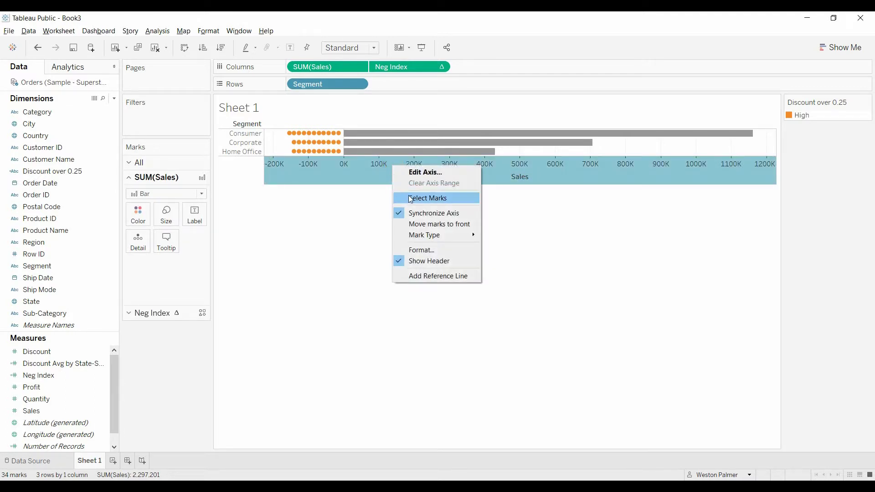
click(442, 261)
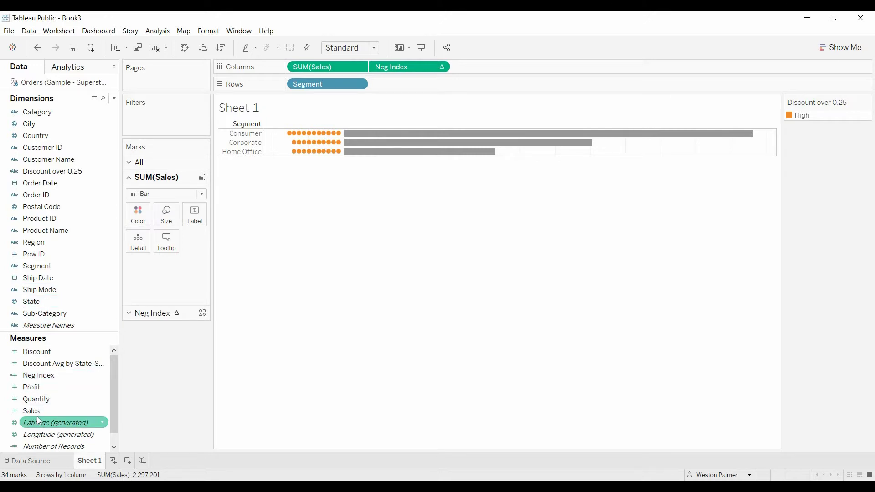
drag(34, 410, 185, 215)
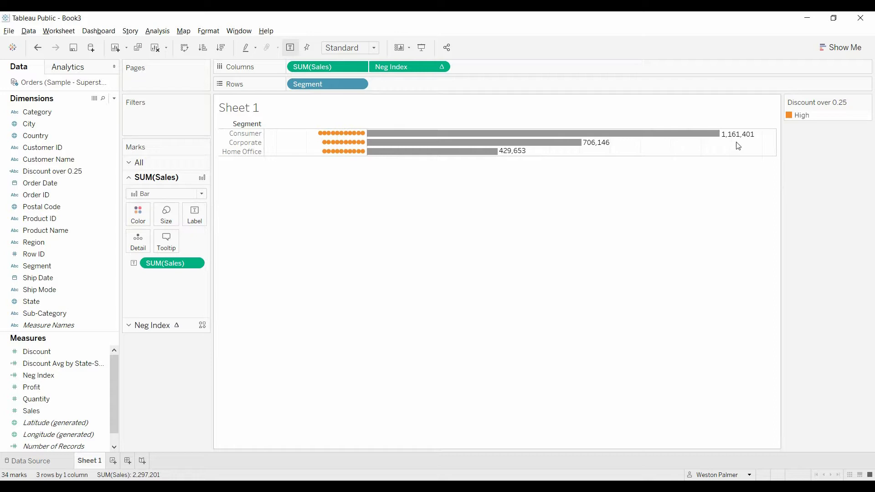
mouse_move(348, 147)
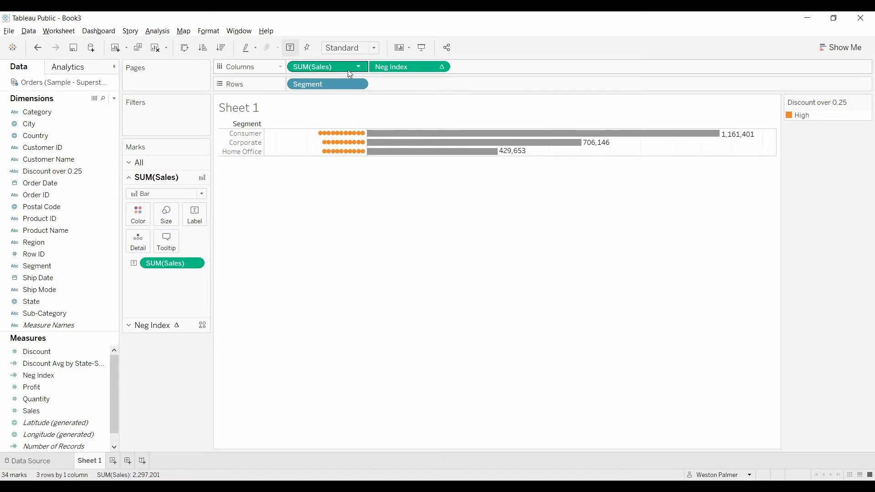
Show the Sales axis header again and give the axis a fixed range starting at -200000
click(359, 68)
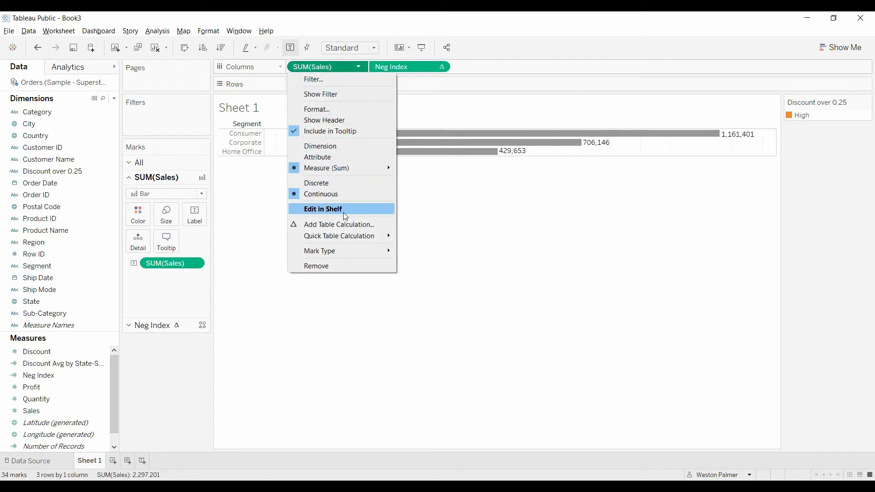
click(326, 120)
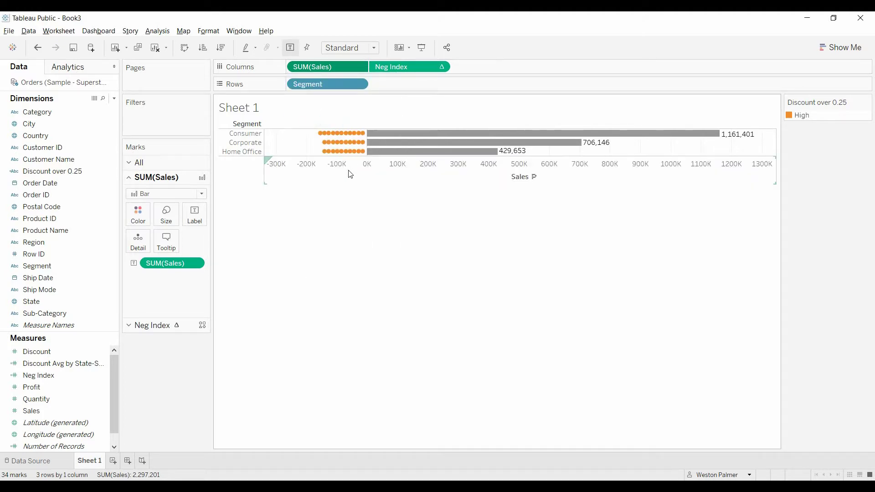
click(348, 170)
right_click(348, 171)
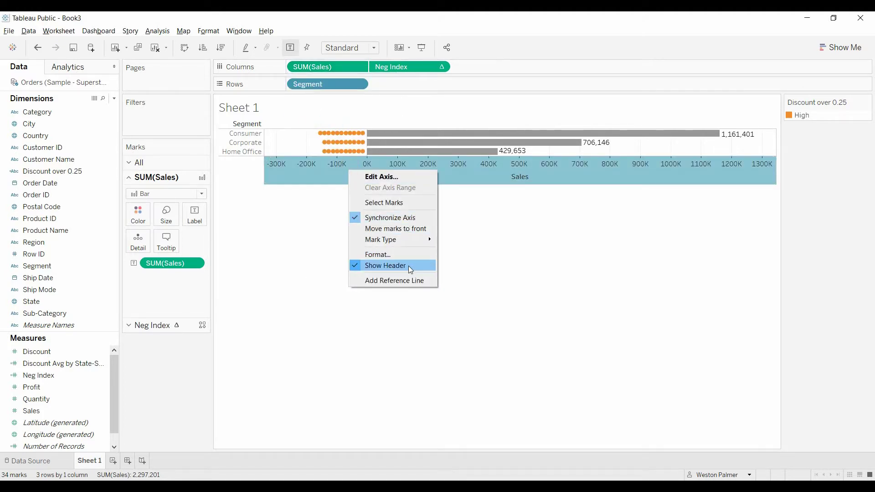
click(381, 177)
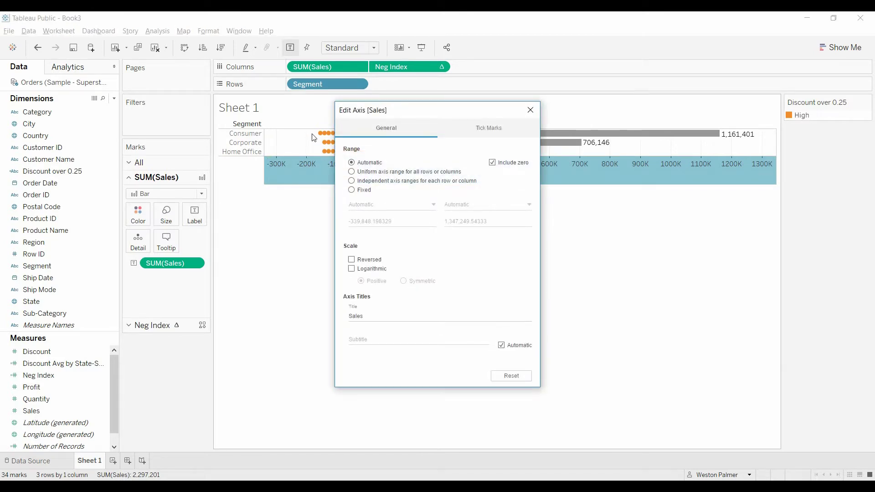
click(352, 189)
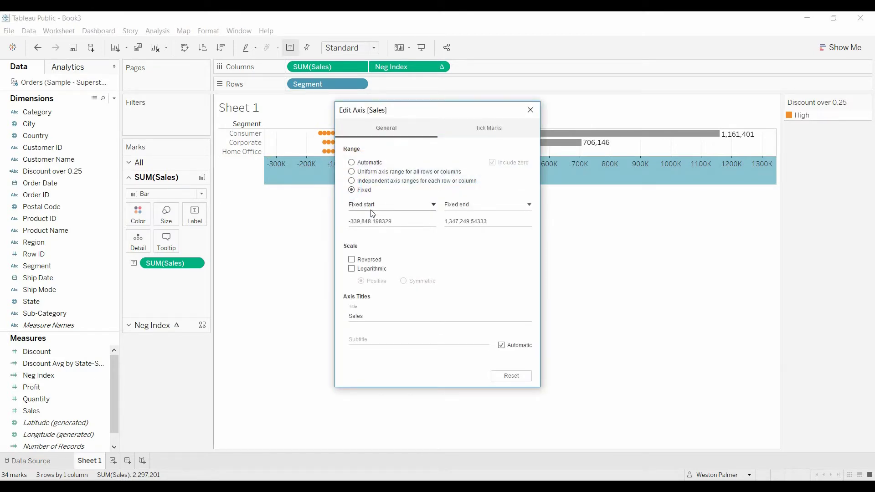
double_click(391, 222)
text(-200000)
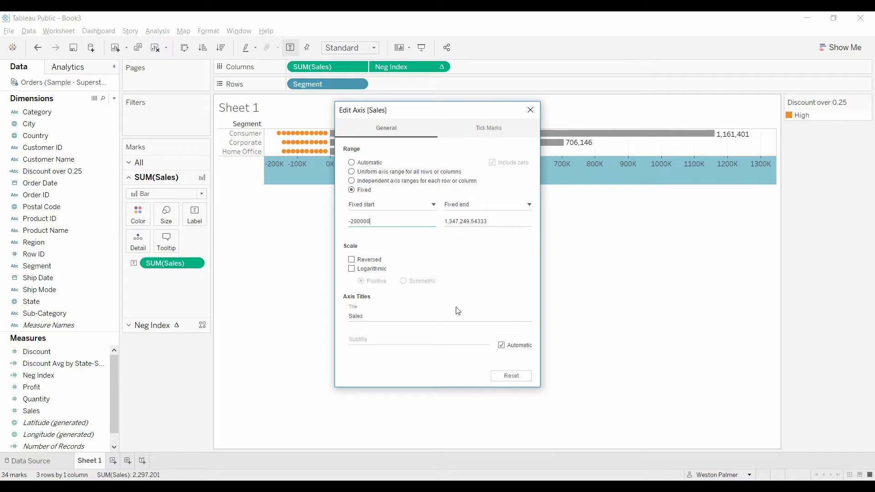
Try the automatic range on the Sales axis and restore its fixed start of -200000
click(453, 162)
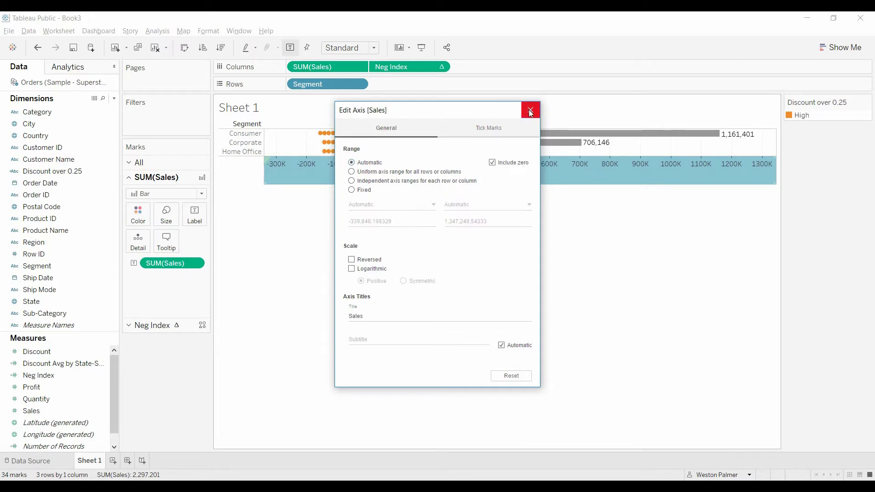
click(352, 190)
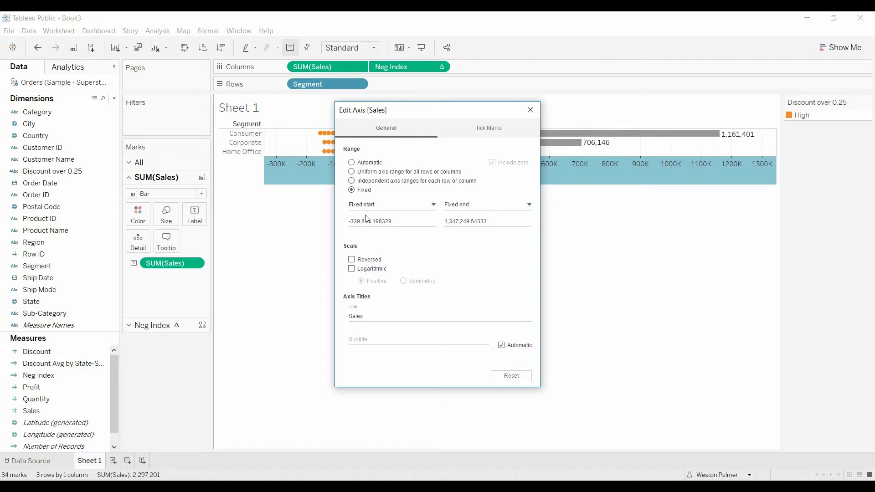
double_click(354, 222)
text(-200000)
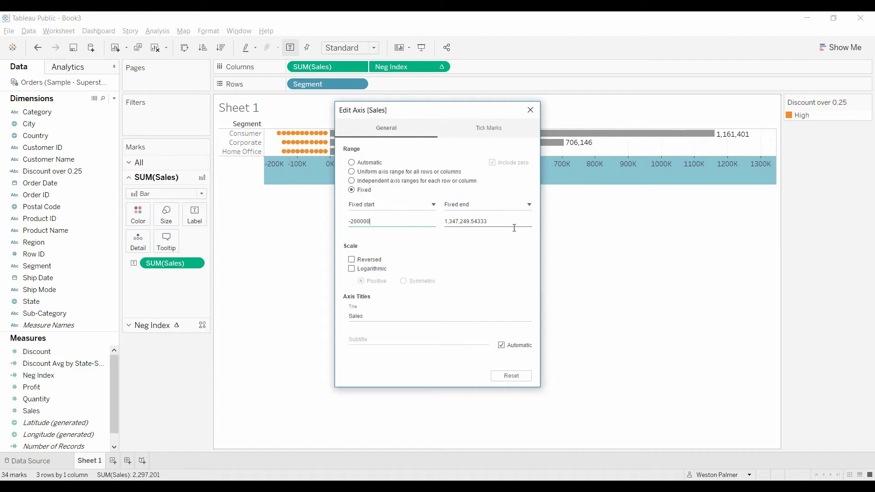
click(530, 110)
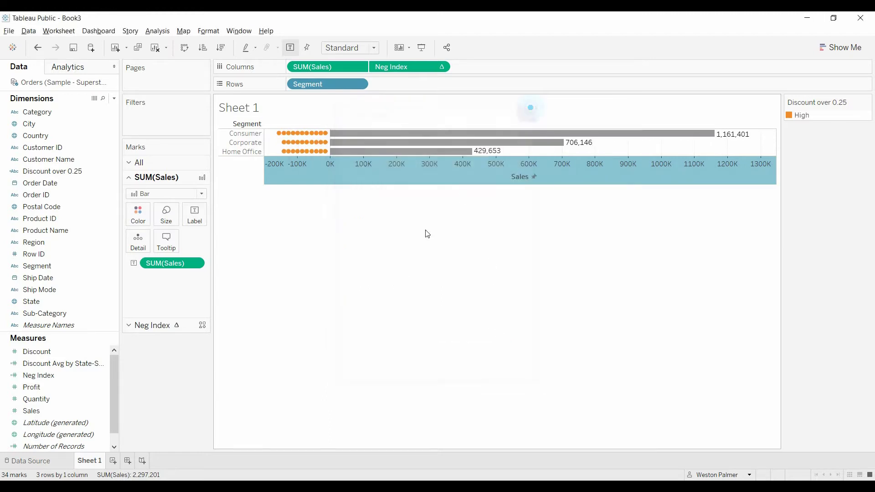
Hide the header of the Sales axis
right_click(383, 165)
click(419, 257)
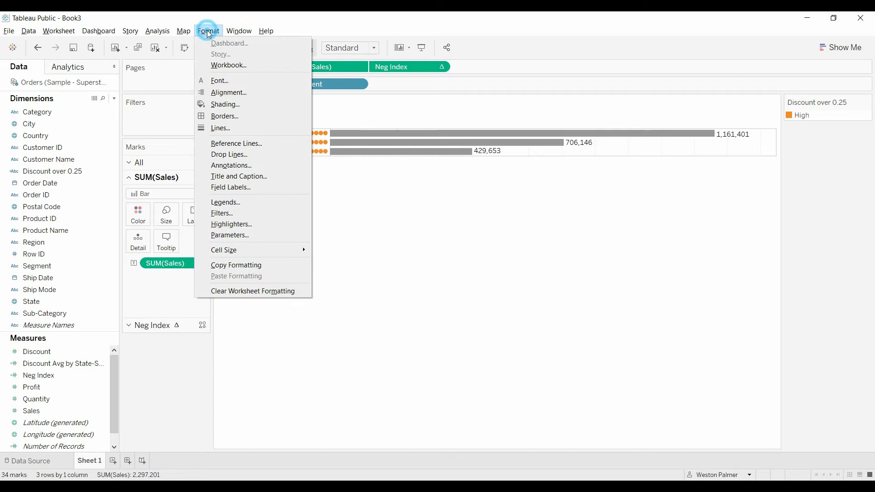
Set the pane borders of both the row divider and the column divider to None
click(226, 118)
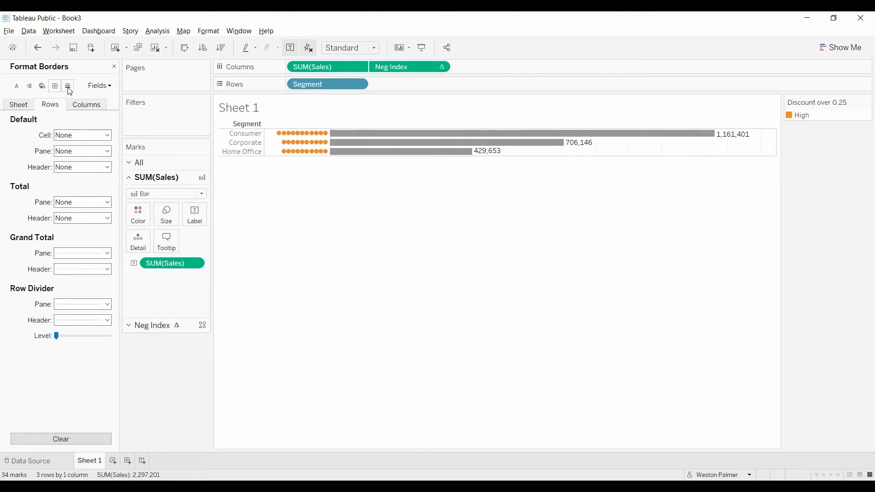
click(108, 304)
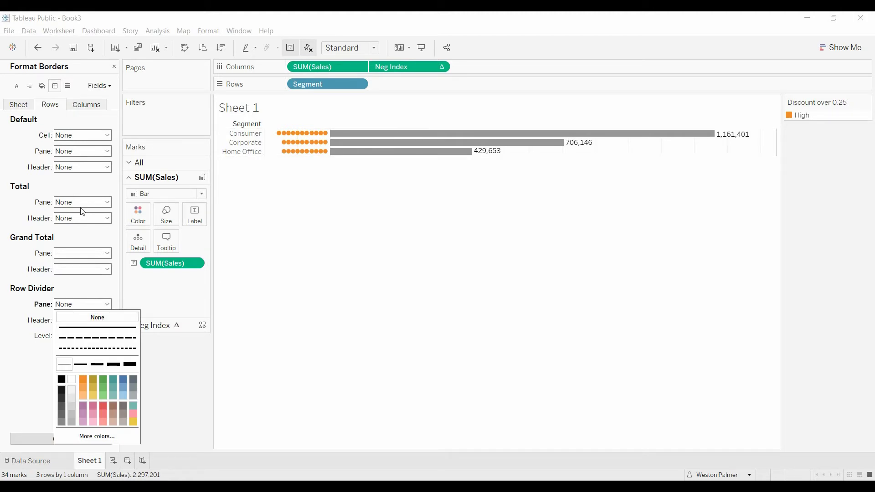
click(87, 104)
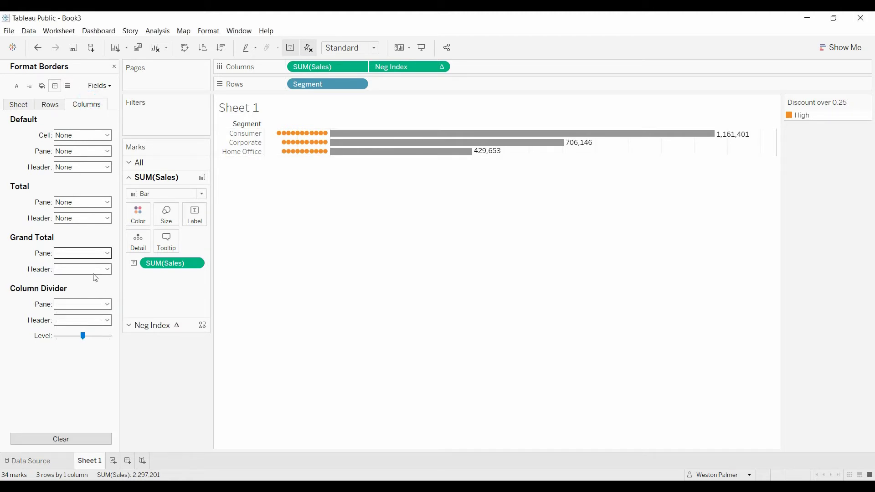
click(108, 304)
click(104, 319)
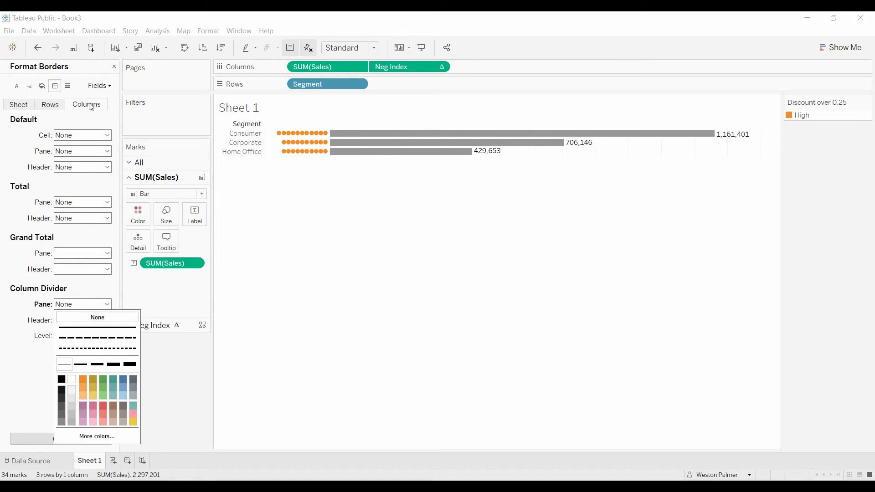
Set the column grid lines of the chart to None
click(66, 87)
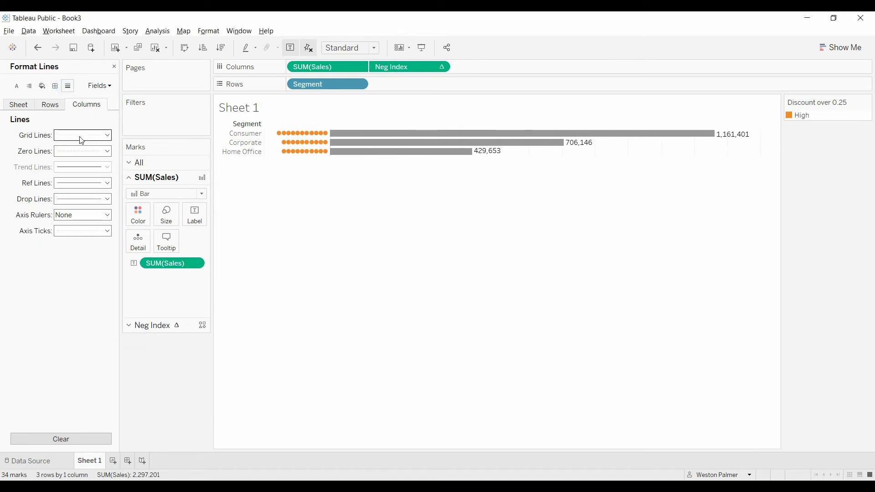
click(108, 134)
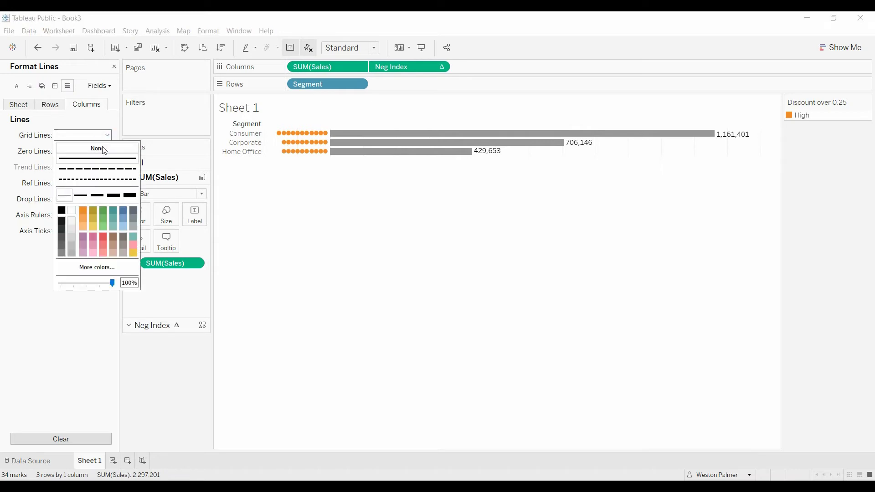
click(102, 148)
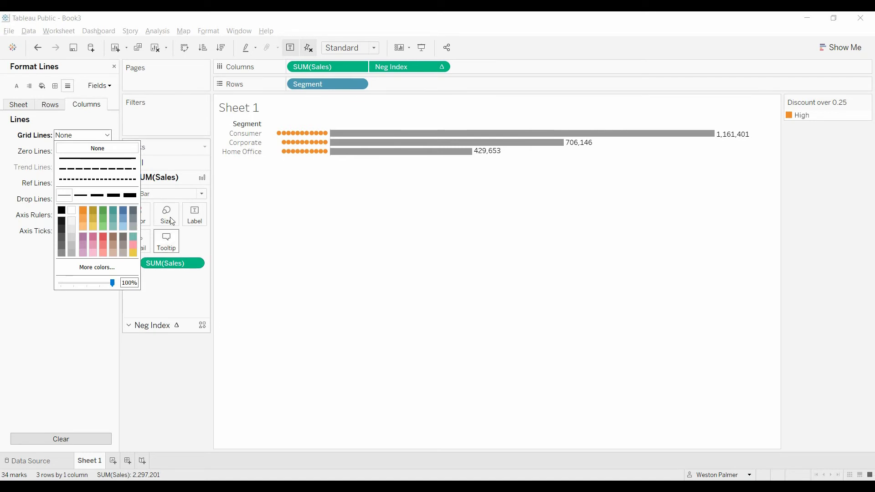
click(289, 254)
Color the SUM(Sales) bars blue and make the segment rows of the chart taller
click(136, 225)
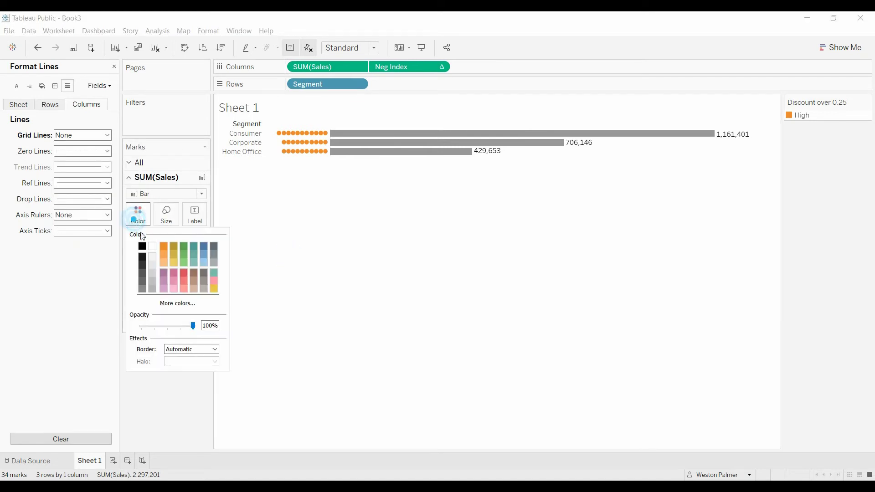
click(204, 249)
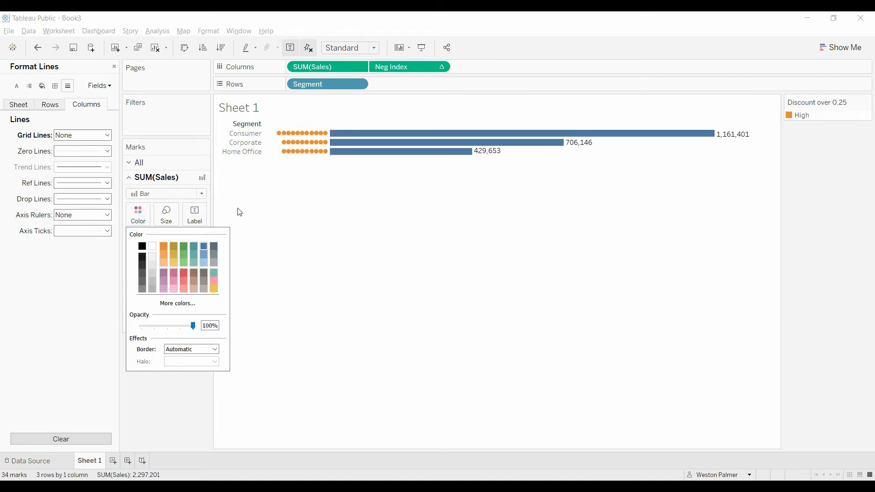
drag(273, 162, 267, 196)
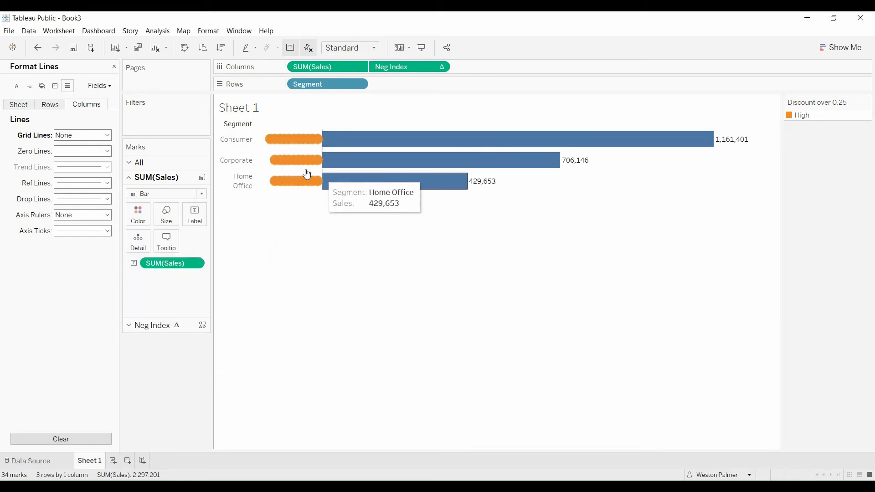
click(114, 67)
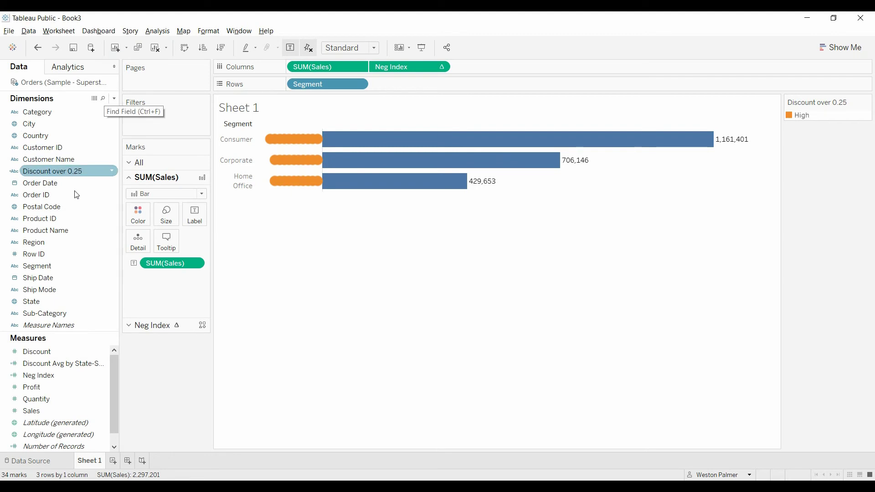
Reduce the size of the Neg Index dots so that they no longer overlap
click(155, 325)
click(166, 234)
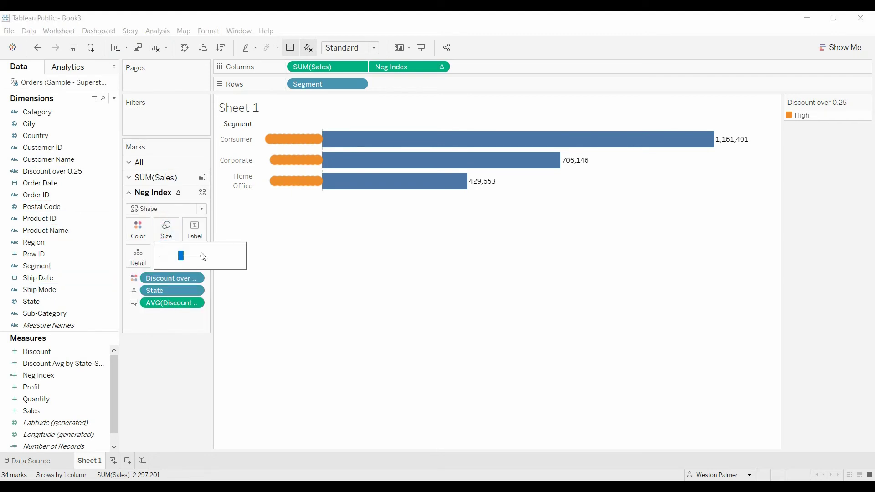
drag(177, 260, 174, 260)
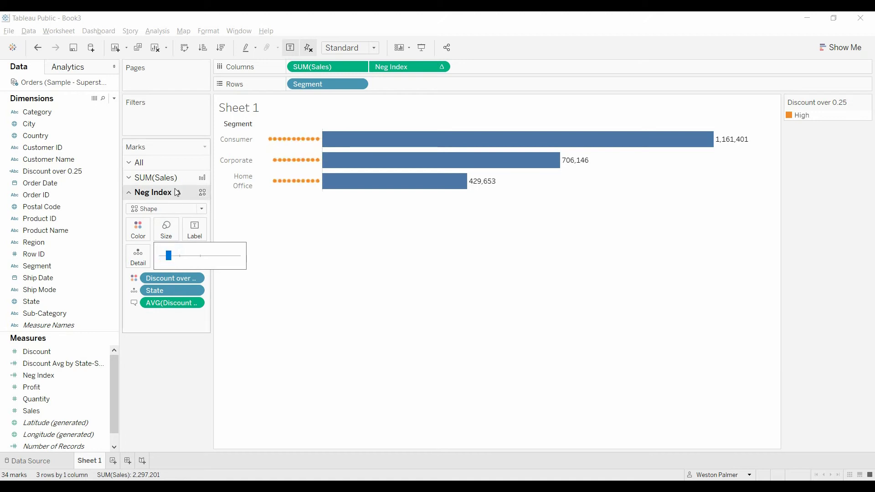
Make the SUM(Sales) bars thinner, about half the height of the segment rows
click(165, 177)
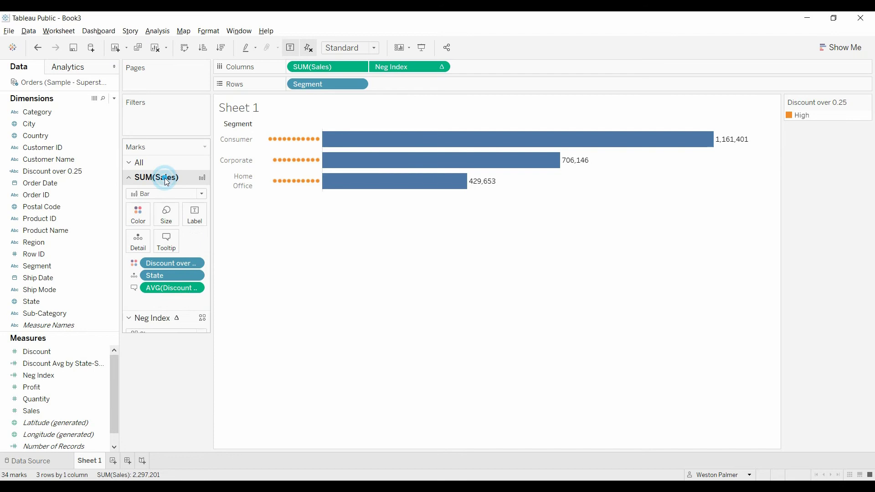
click(167, 215)
drag(205, 247, 197, 247)
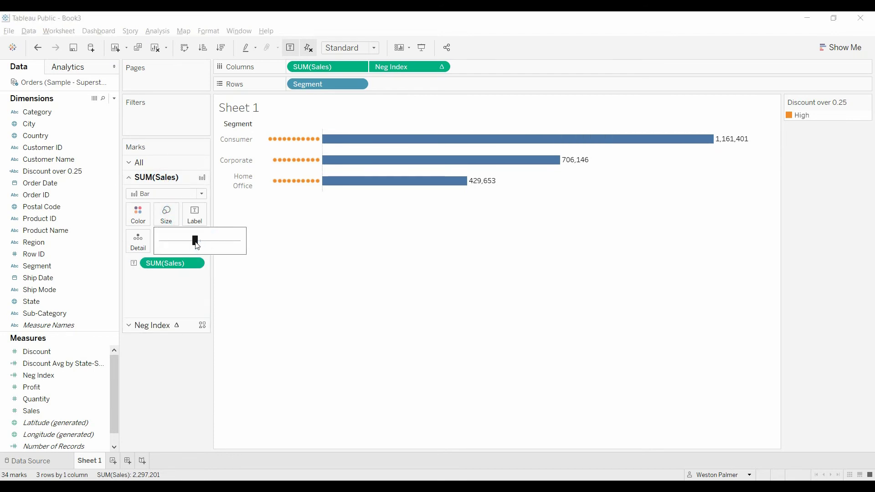
Format the SUM(Sales) bar labels in bold at font size 12
click(195, 218)
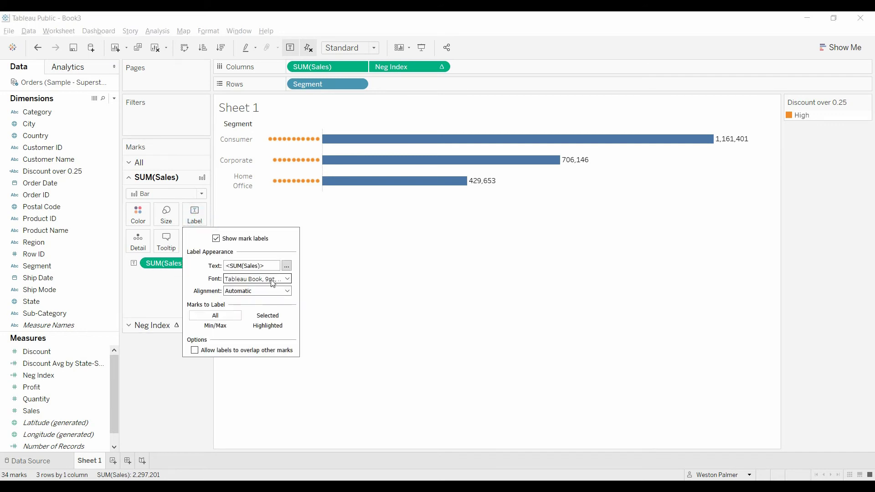
click(287, 266)
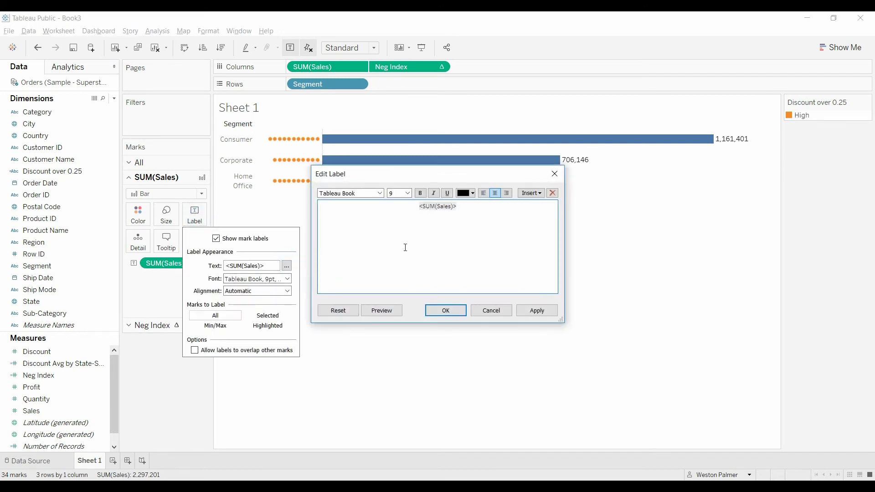
triple_click(462, 207)
click(408, 193)
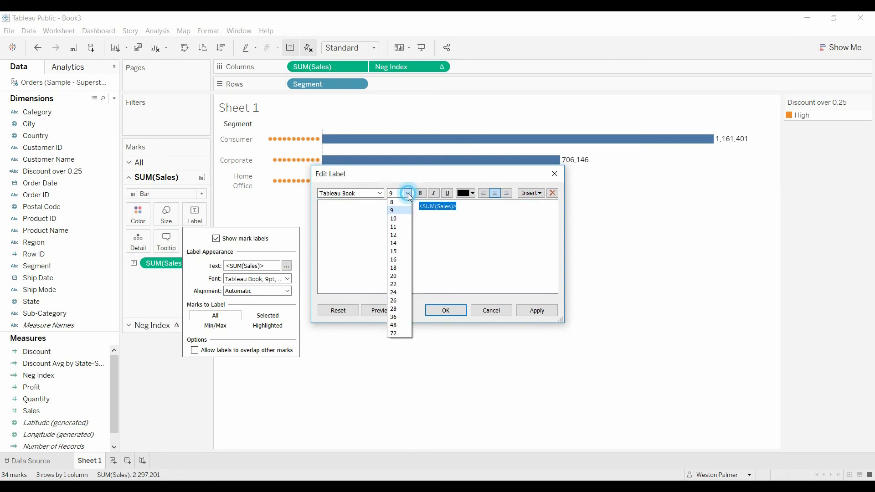
click(395, 235)
click(420, 194)
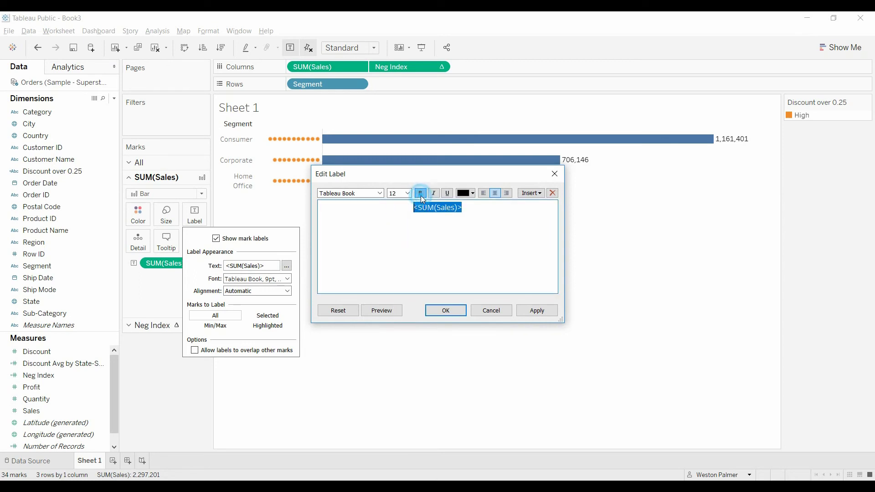
click(450, 308)
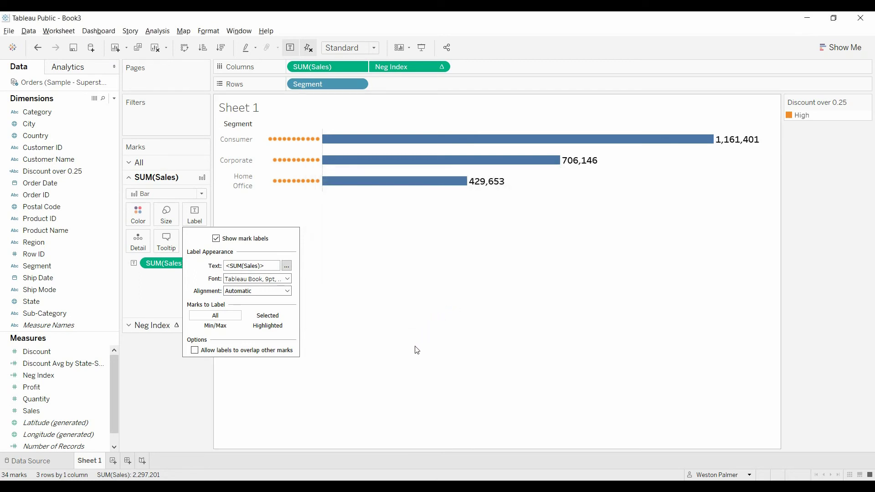
click(472, 373)
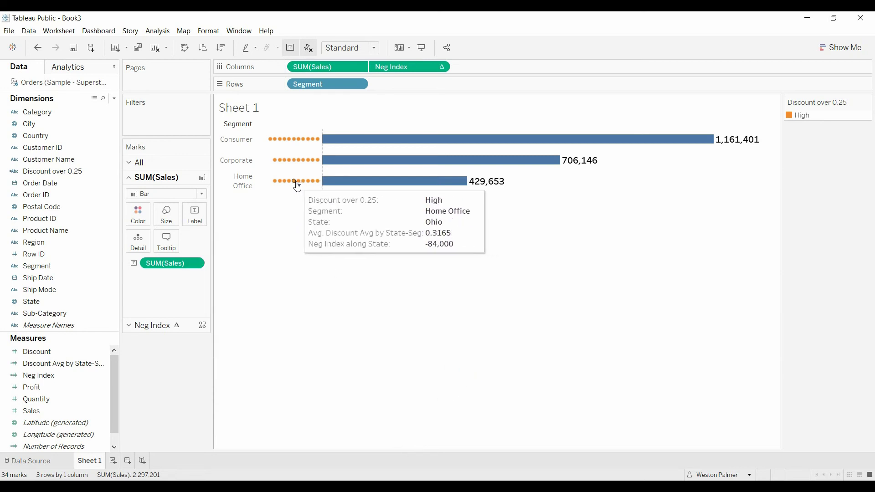
mouse_move(290, 183)
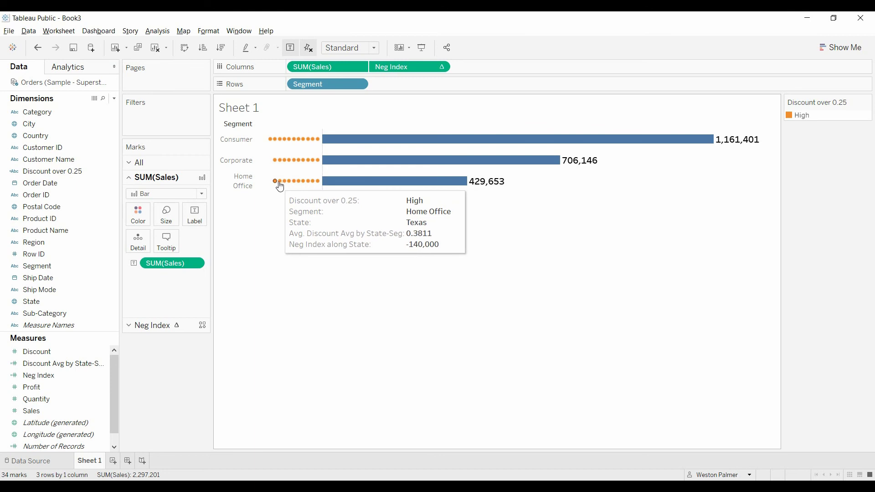